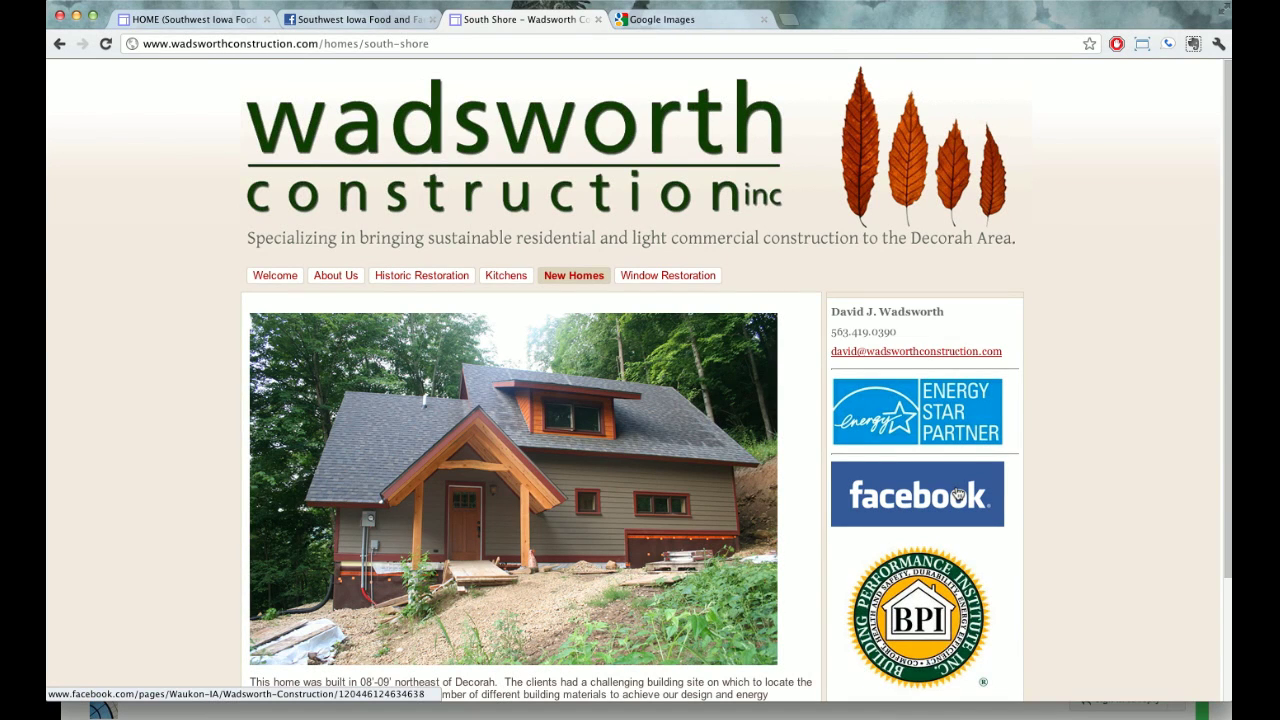
# - Follow the Wadsworth Construction Facebook badge to its Facebook page, then go back
pyautogui.click(926, 493)
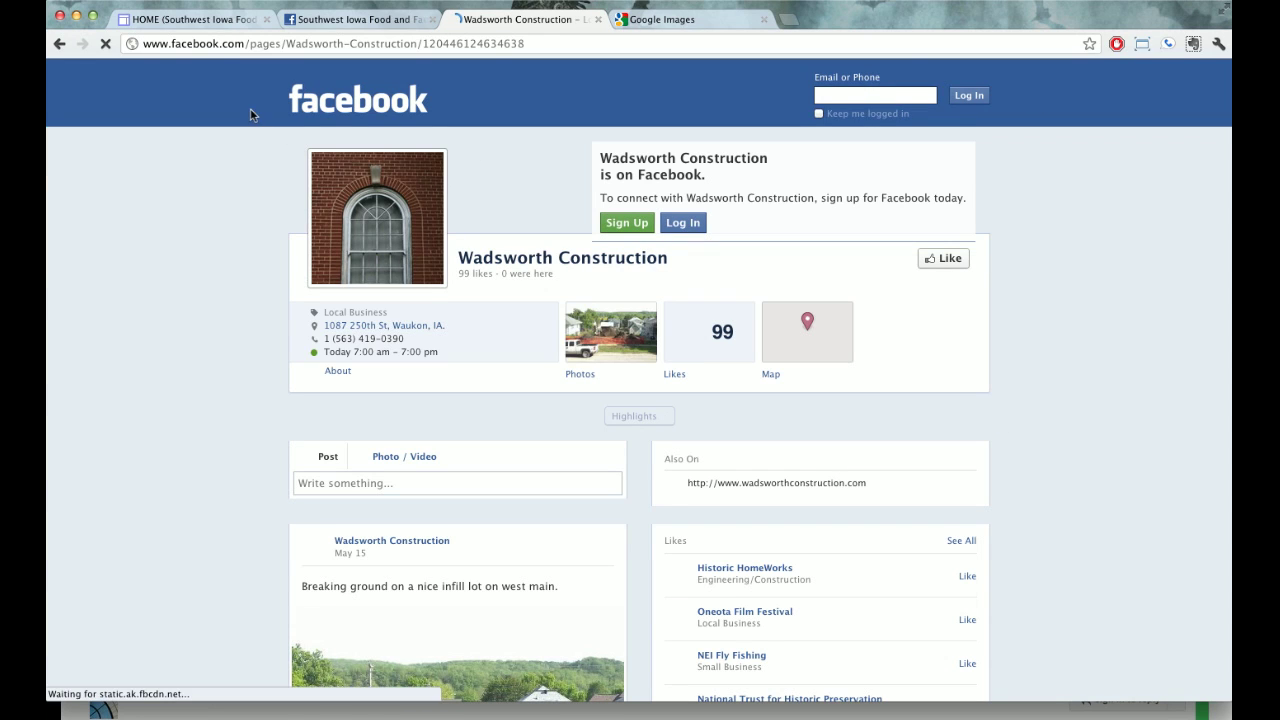
pyautogui.click(63, 50)
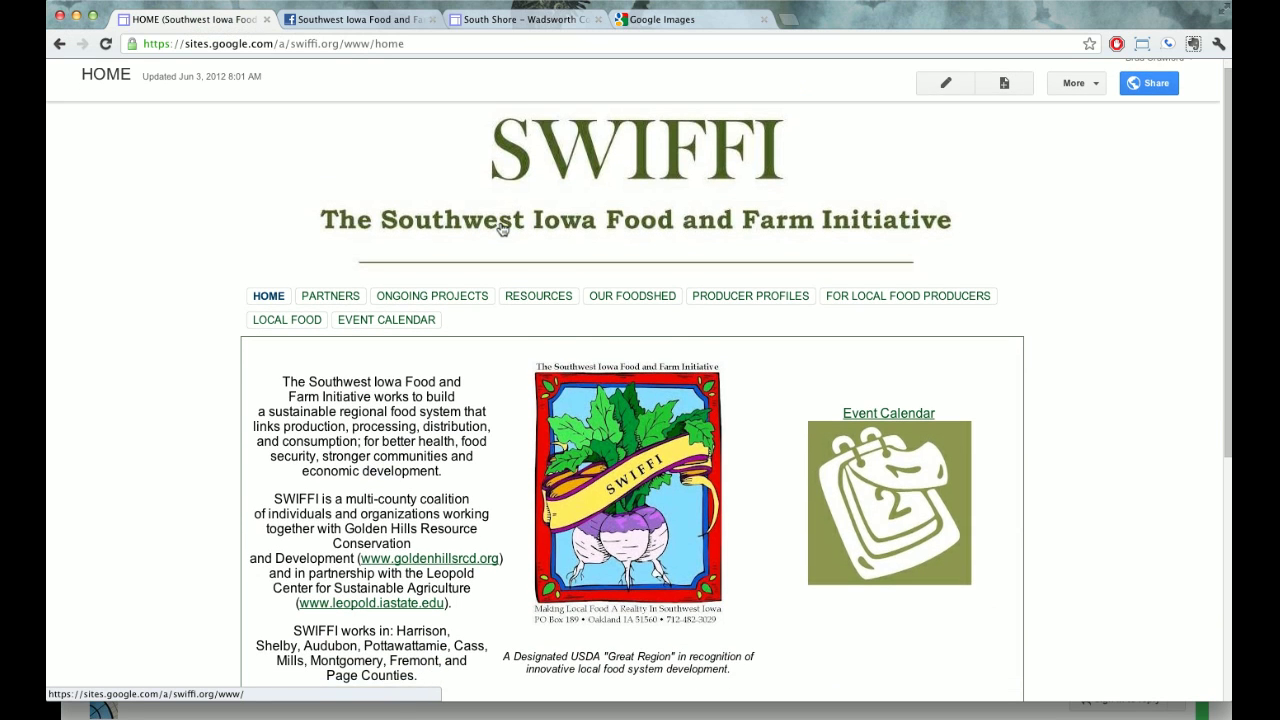
# - View SWIFFI's Facebook page in its tab, then return to the SWIFFI home page
pyautogui.scroll(-1, 500, 228)
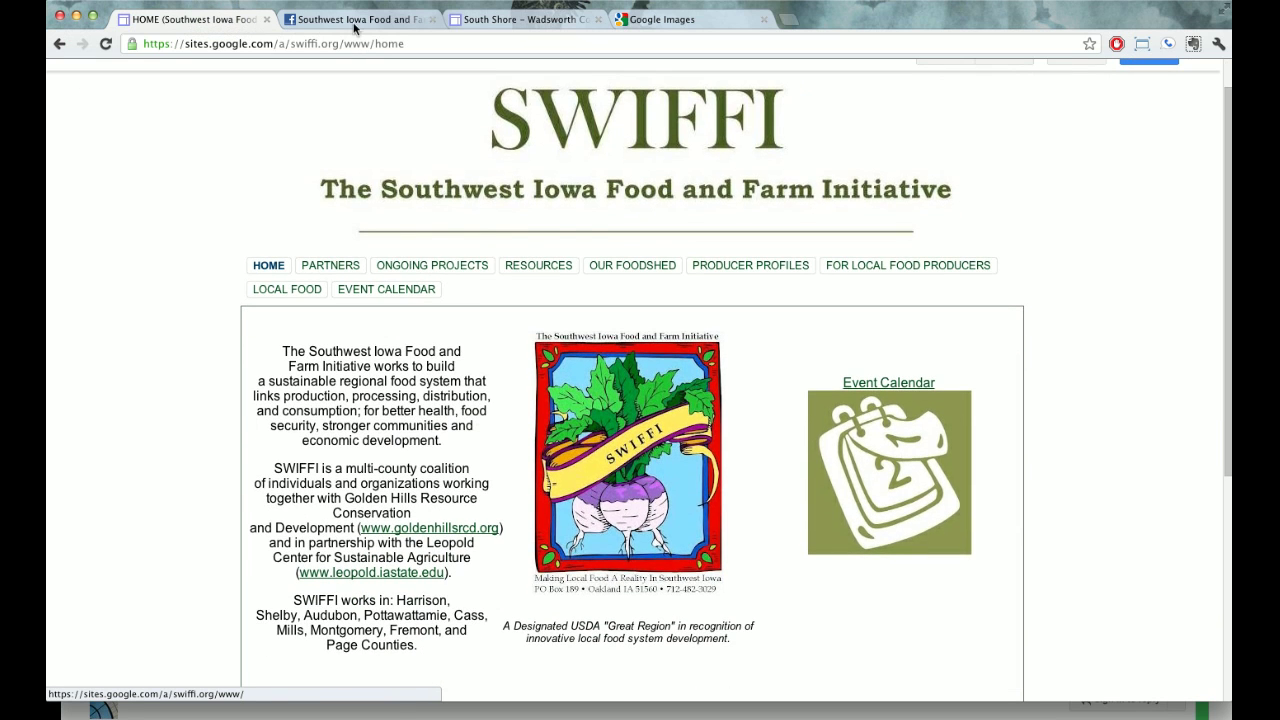
pyautogui.click(354, 22)
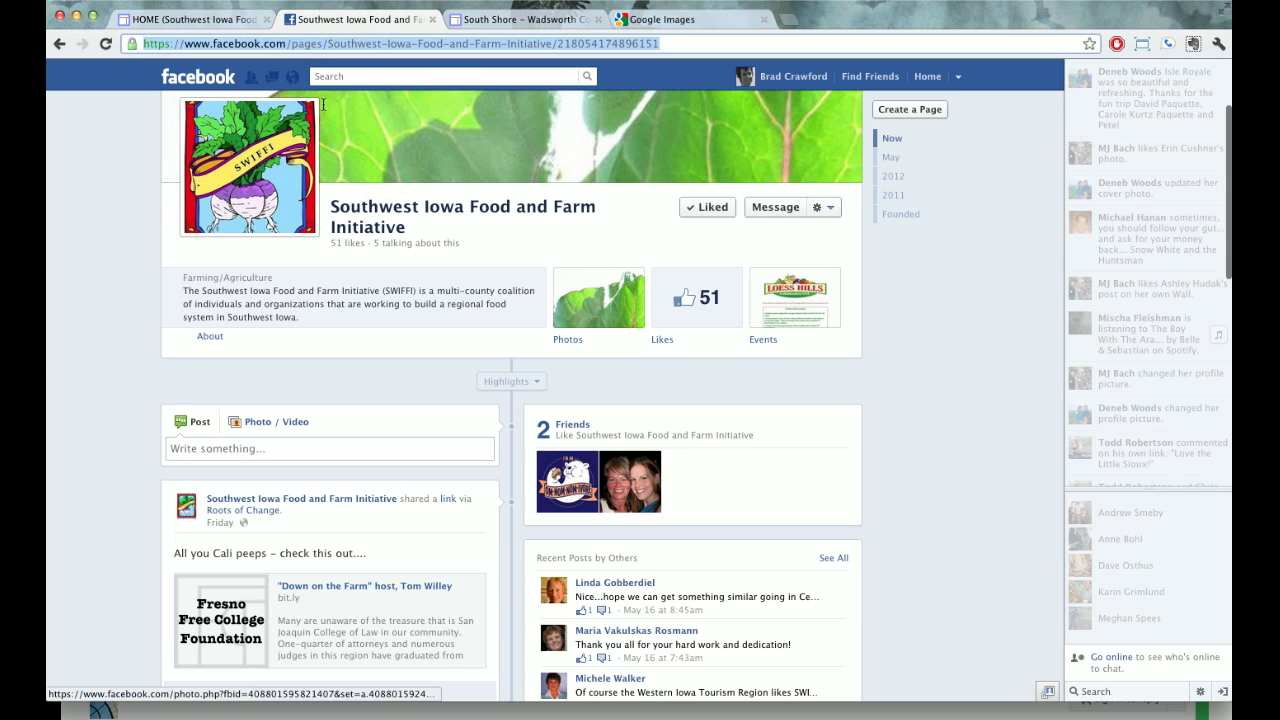
pyautogui.click(230, 19)
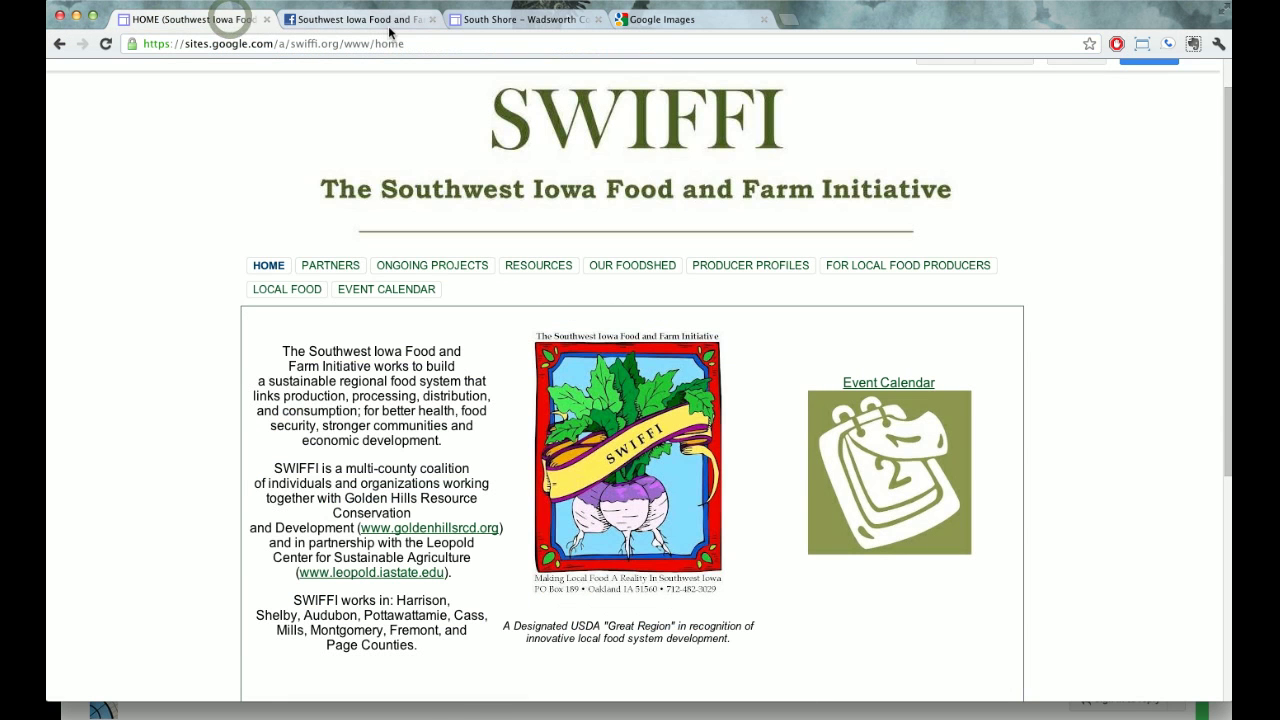
# - Search Google Images for 'facebook logo'
pyautogui.click(688, 22)
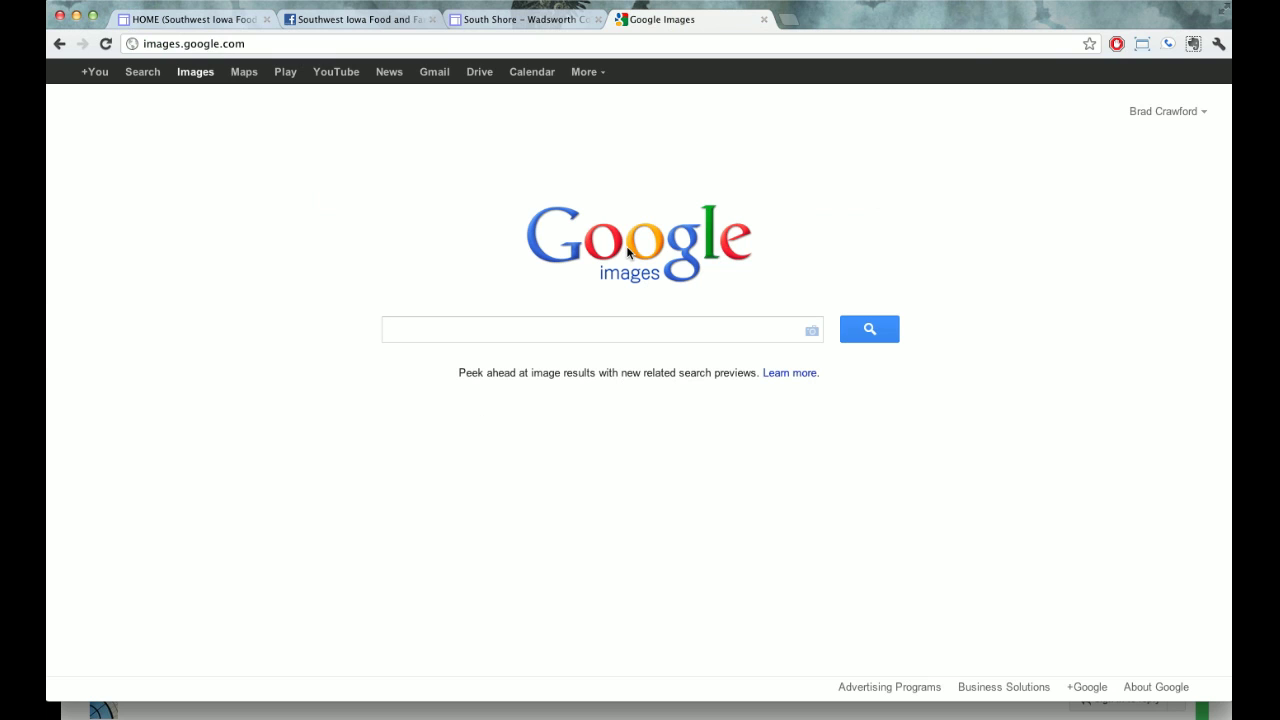
pyautogui.write('facebook lo')
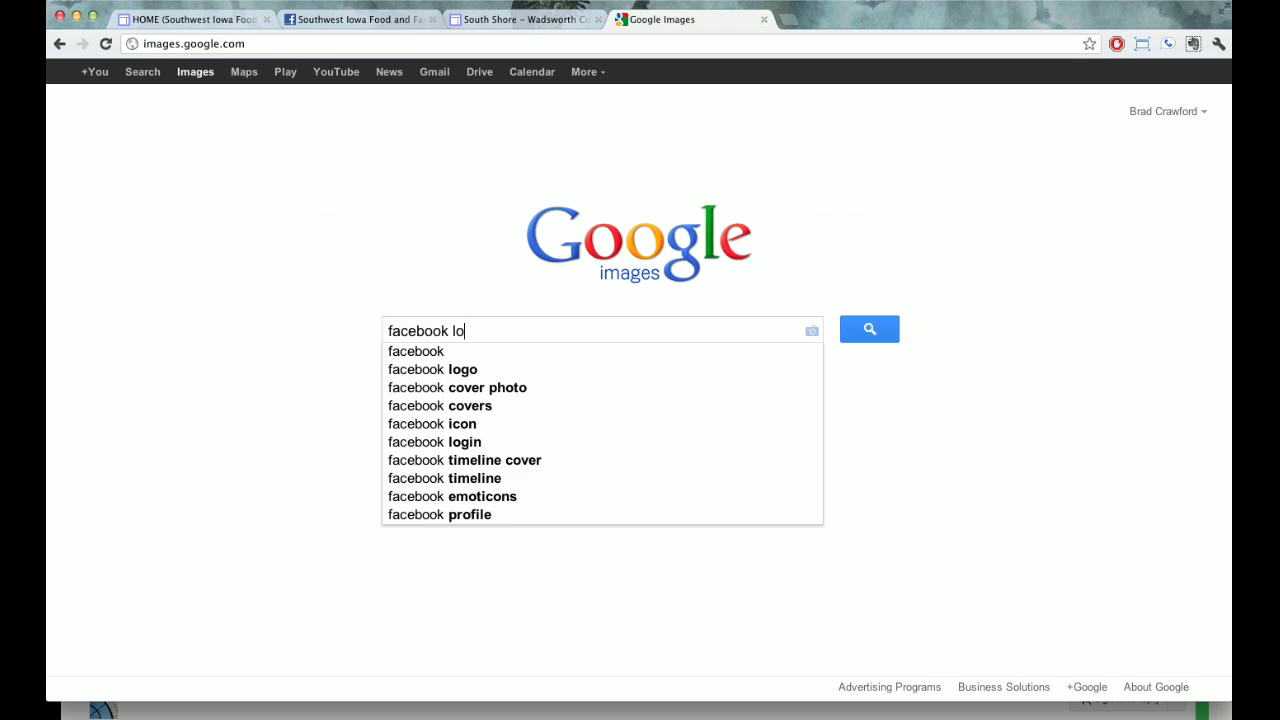
pyautogui.write('go')
pyautogui.press('Return')
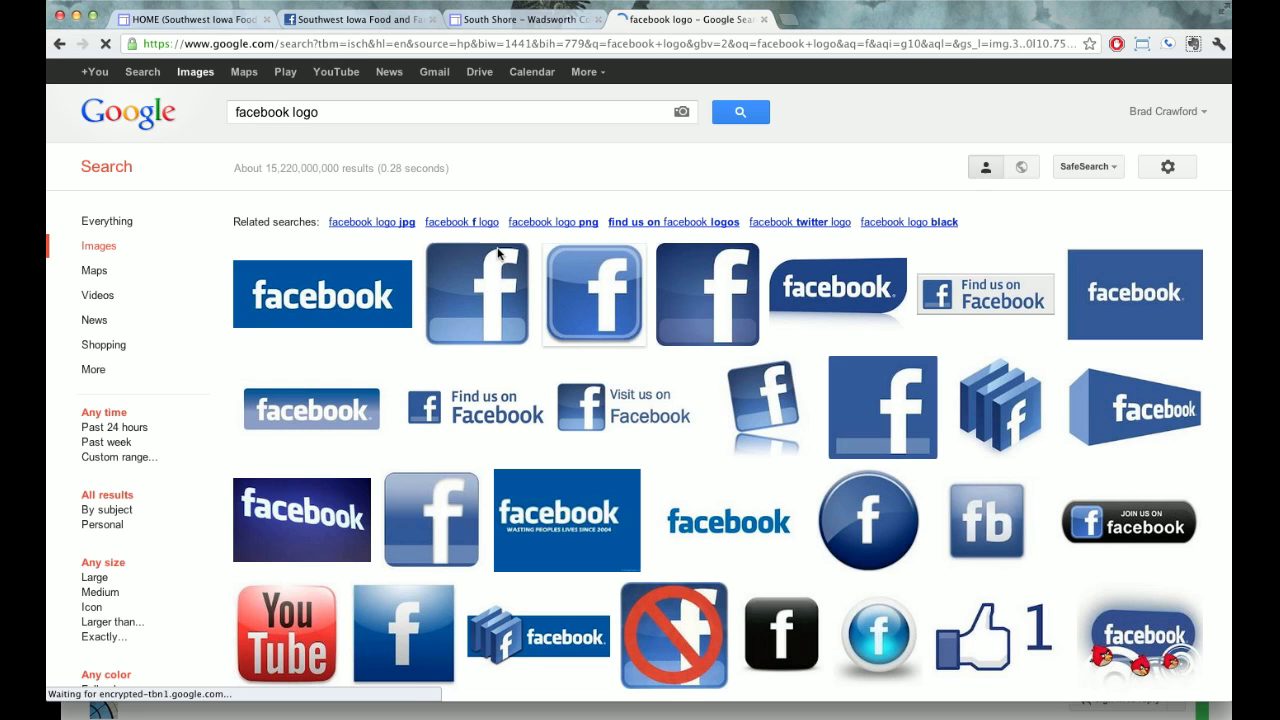
pyautogui.click(210, 22)
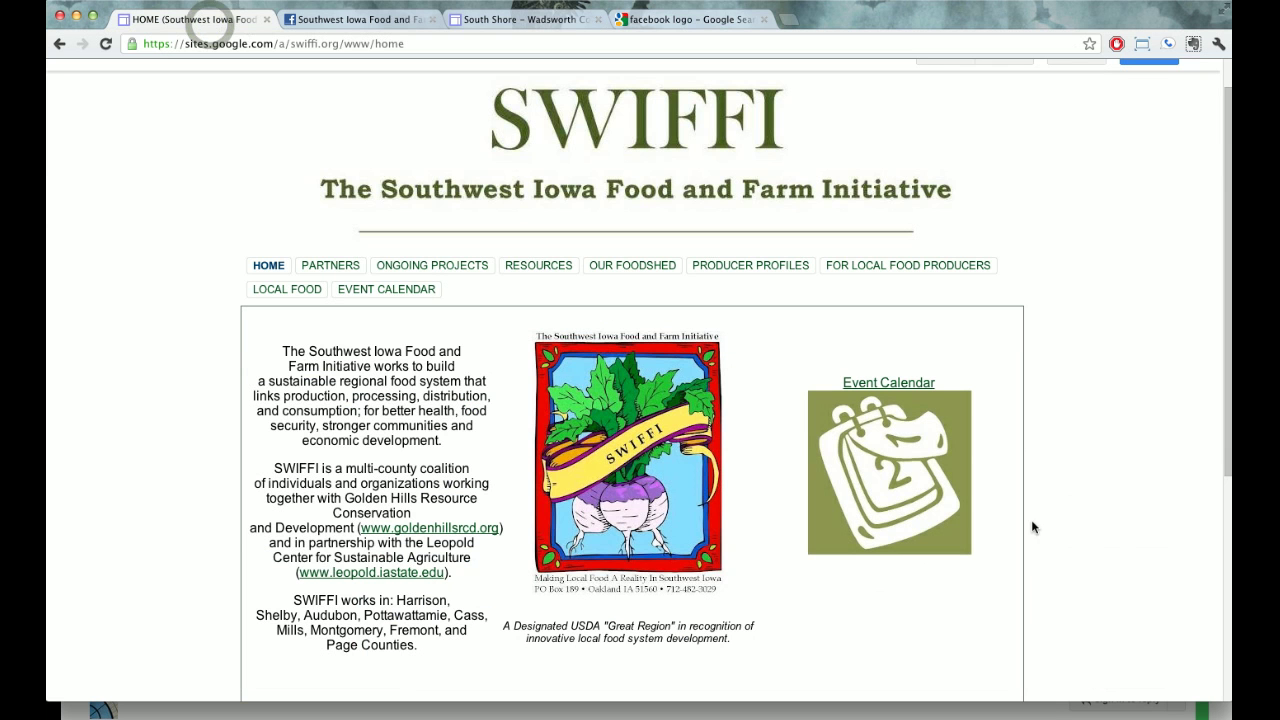
pyautogui.scroll(-3, 929, 521)
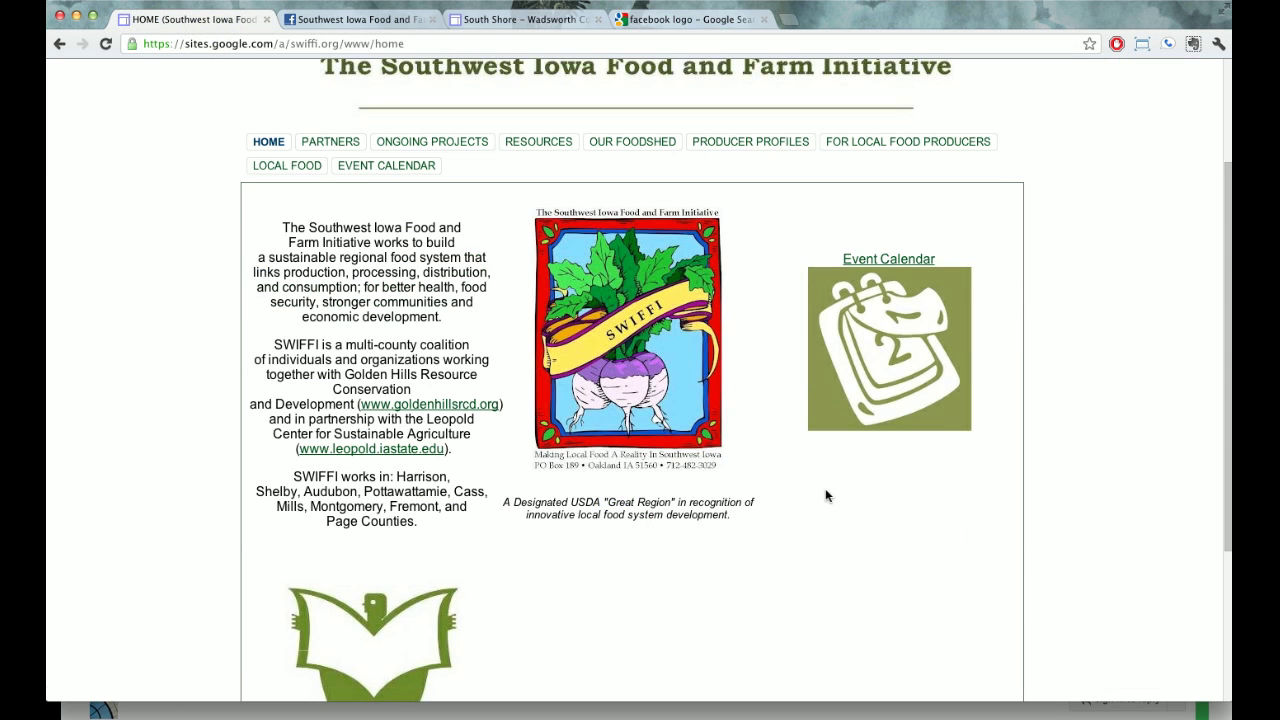
pyautogui.rightClick(874, 374)
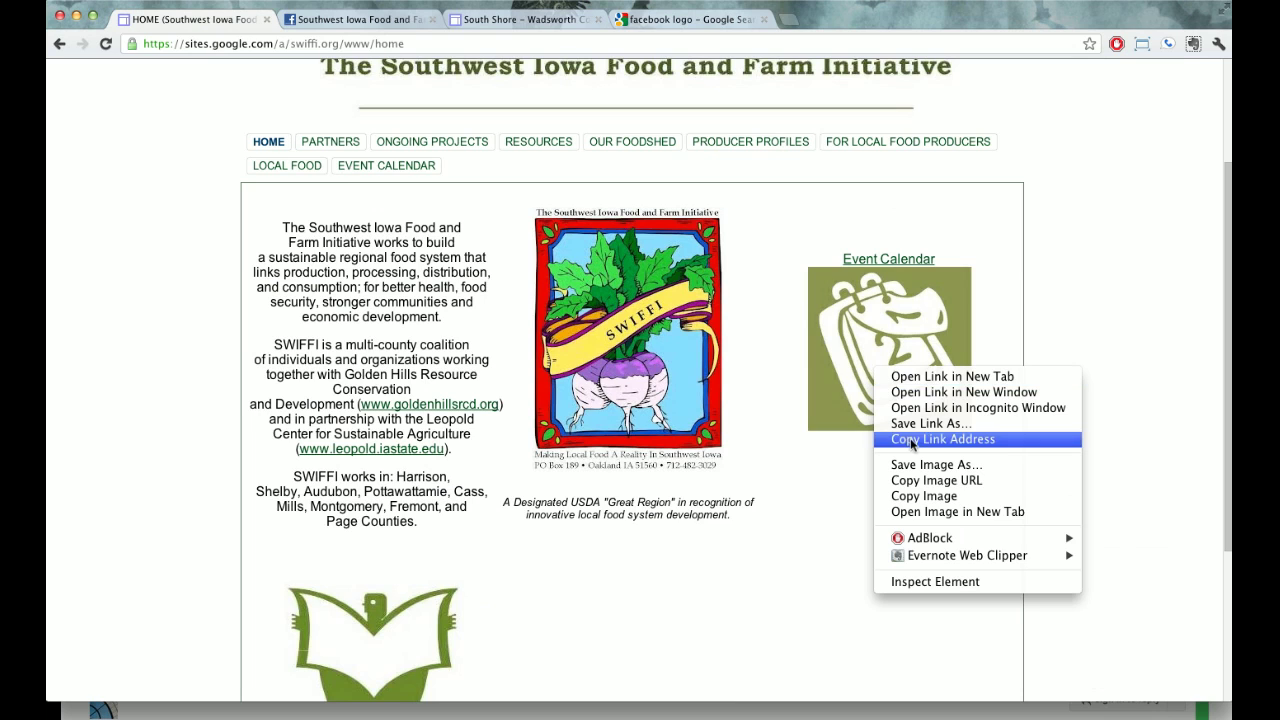
pyautogui.click(921, 512)
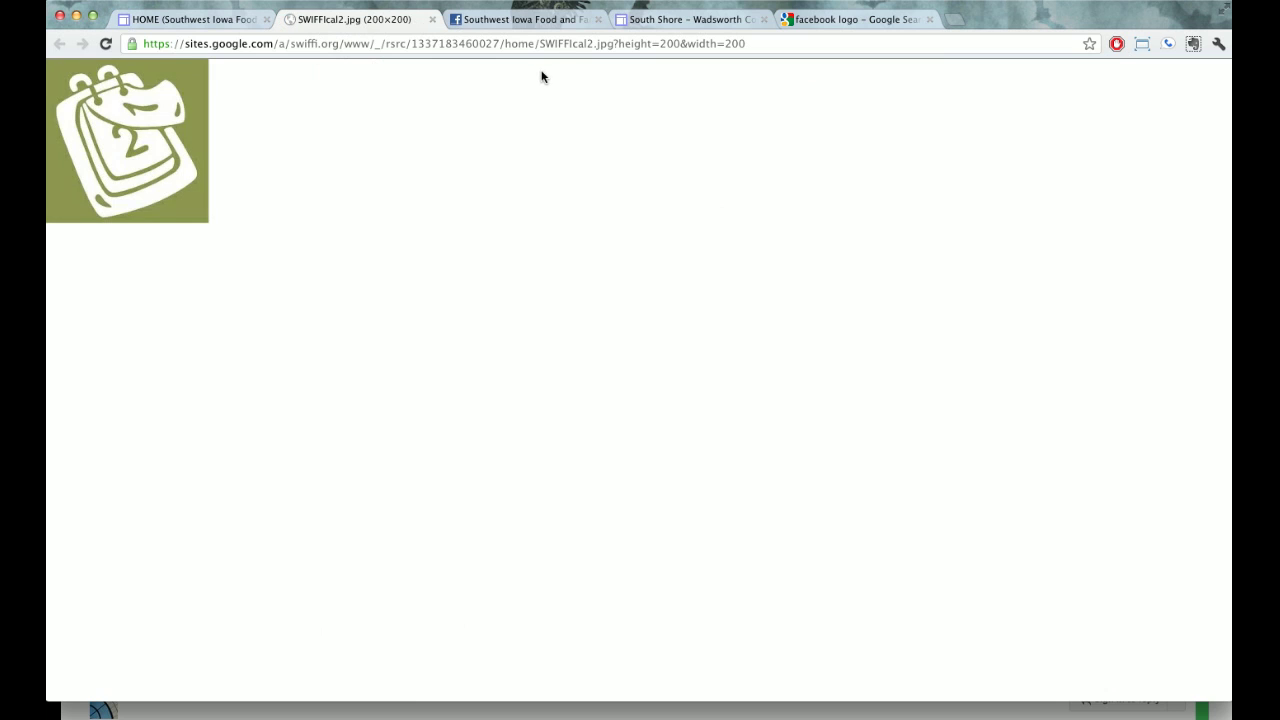
pyautogui.click(432, 20)
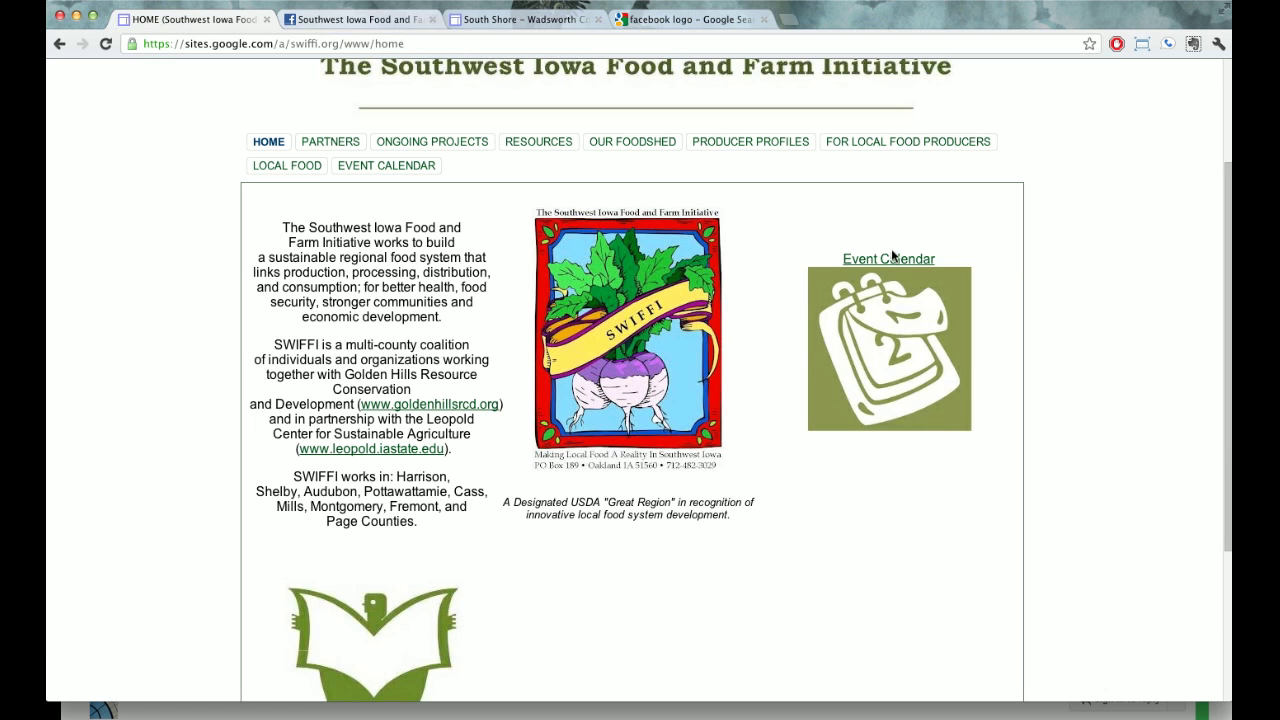
pyautogui.rightClick(915, 312)
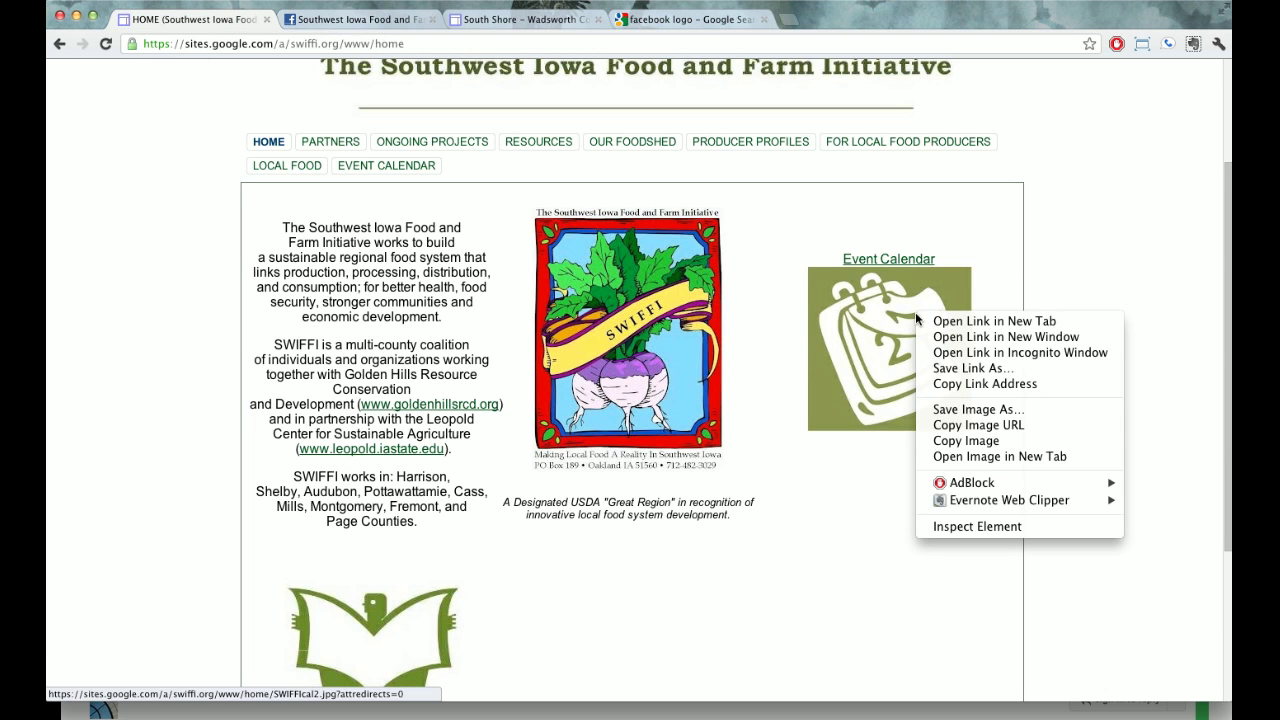
pyautogui.click(972, 526)
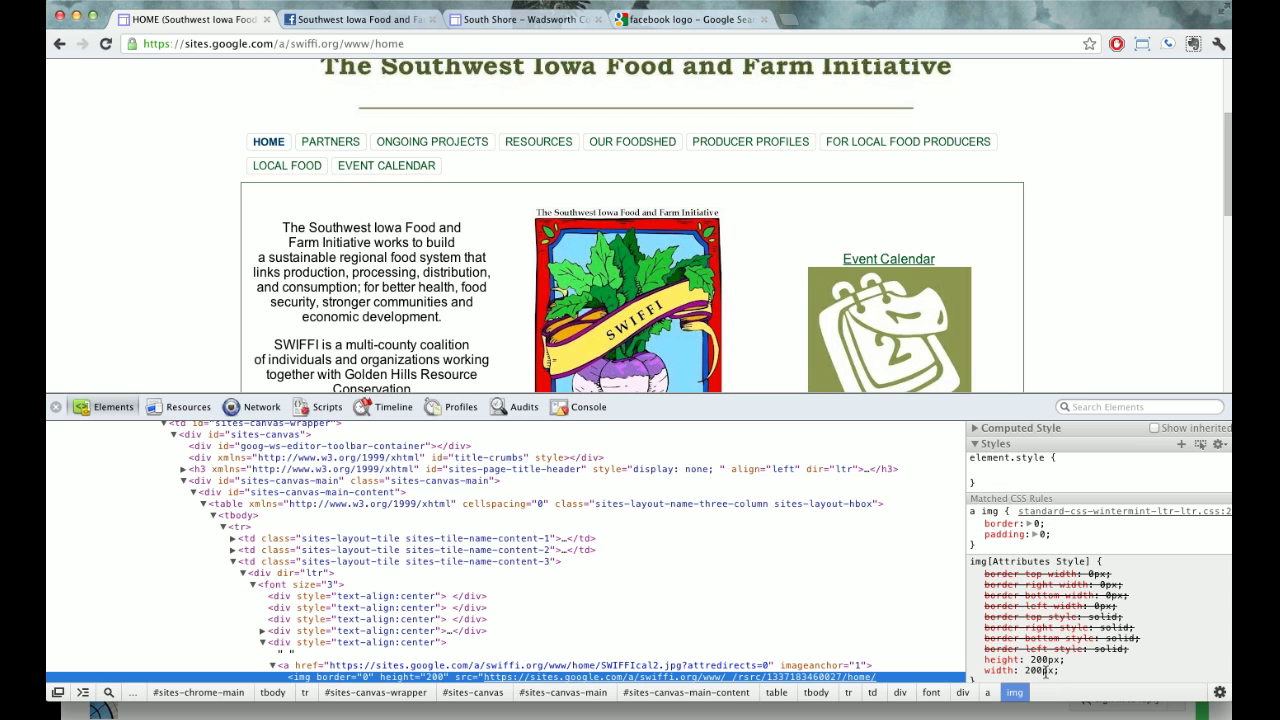
# - Close the page inspector and filter the facebook logo results to exactly 200×200 pixels
pyautogui.click(57, 407)
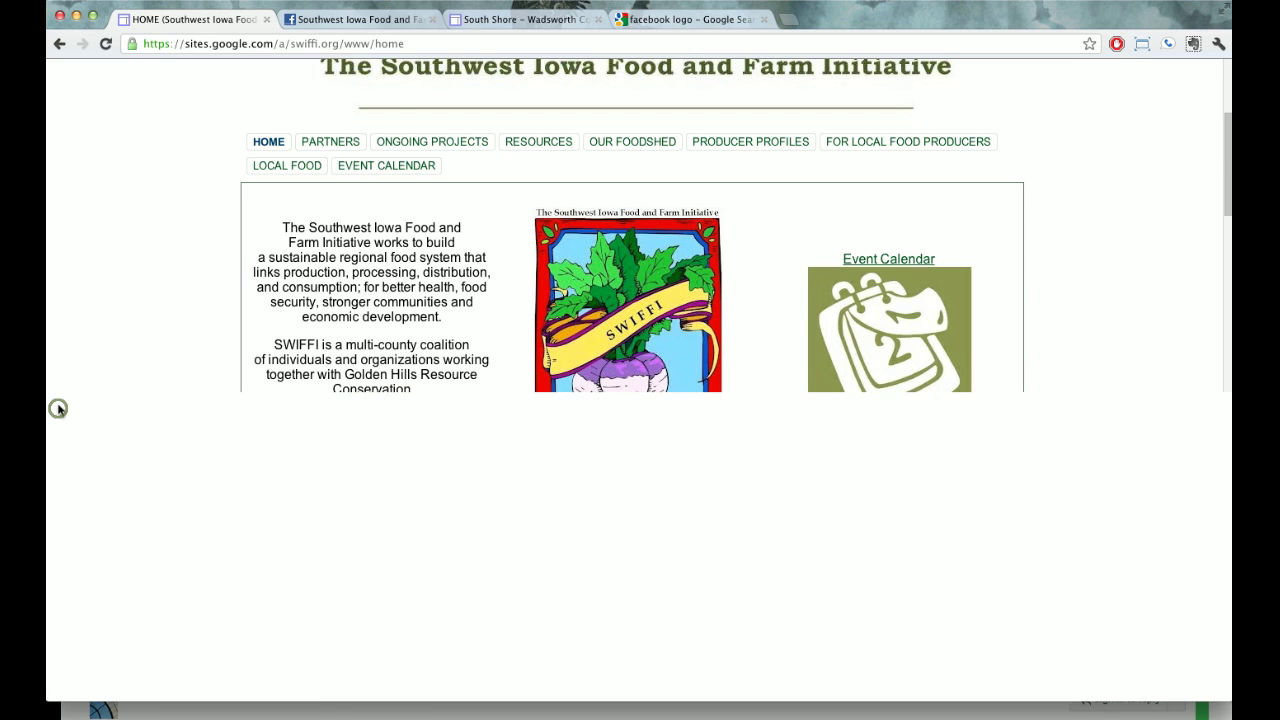
pyautogui.click(688, 19)
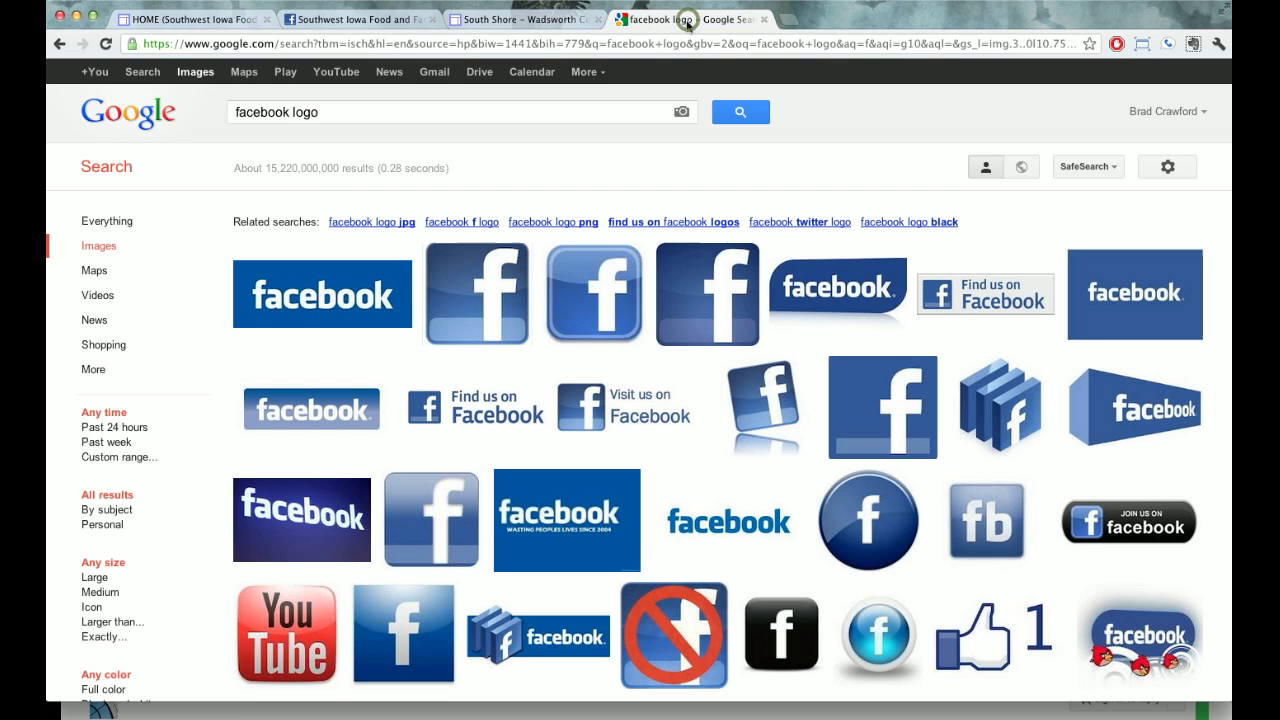
pyautogui.click(100, 638)
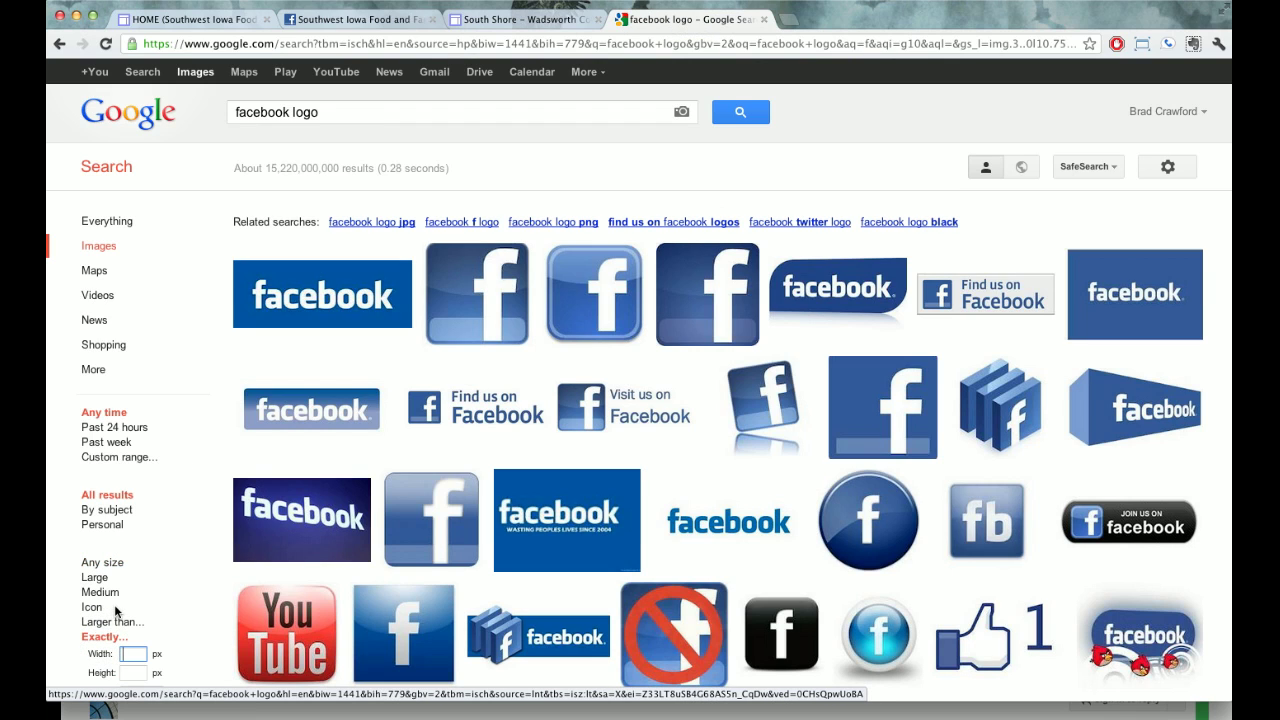
pyautogui.scroll(-1, 118, 611)
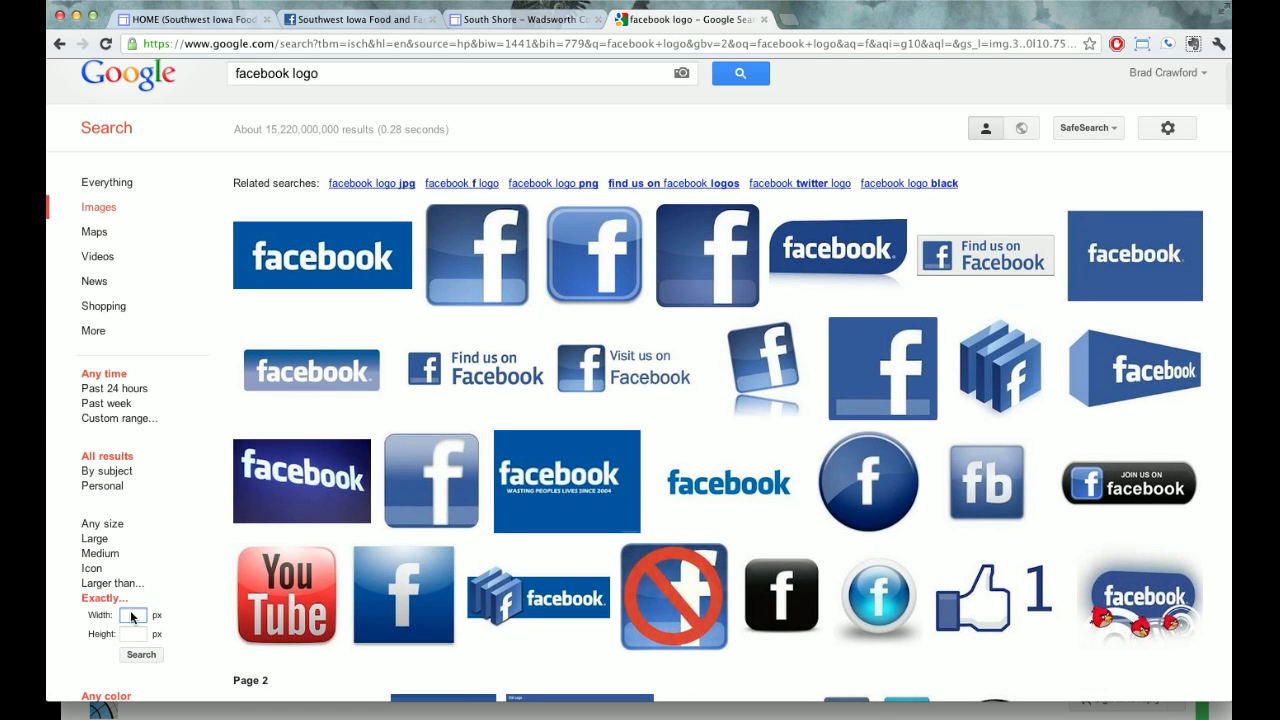
pyautogui.write('200')
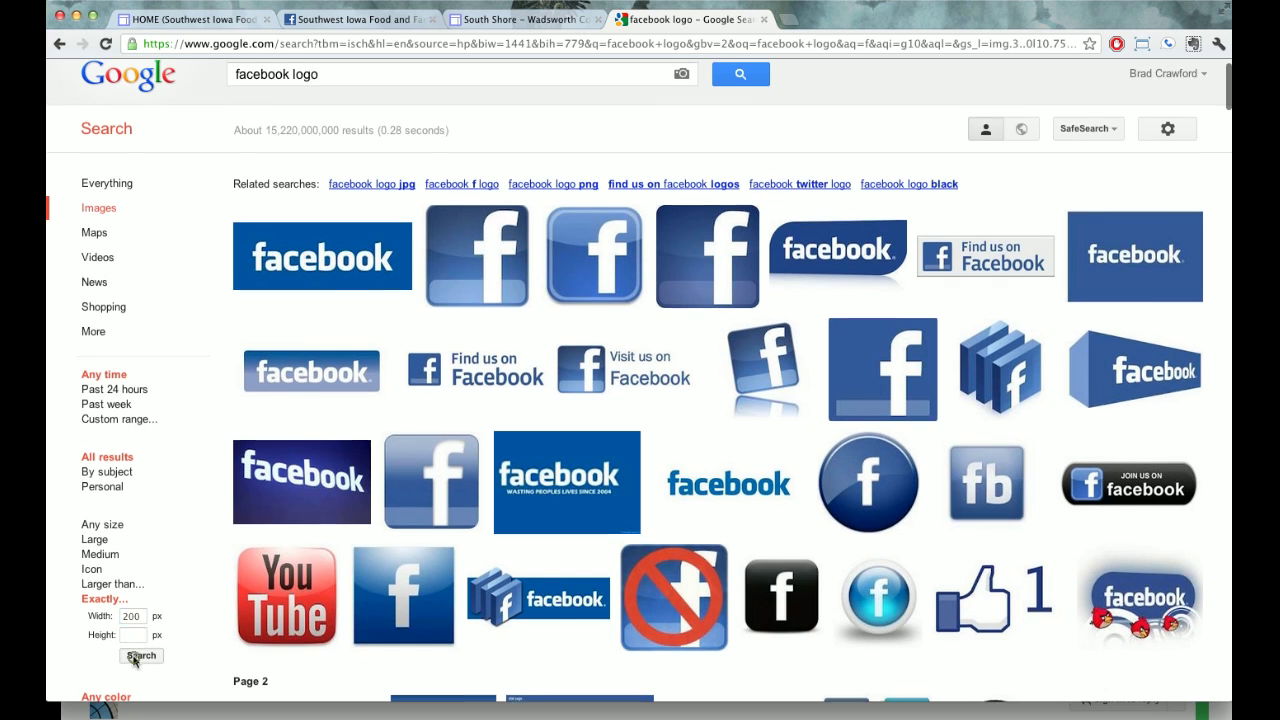
pyautogui.click(135, 657)
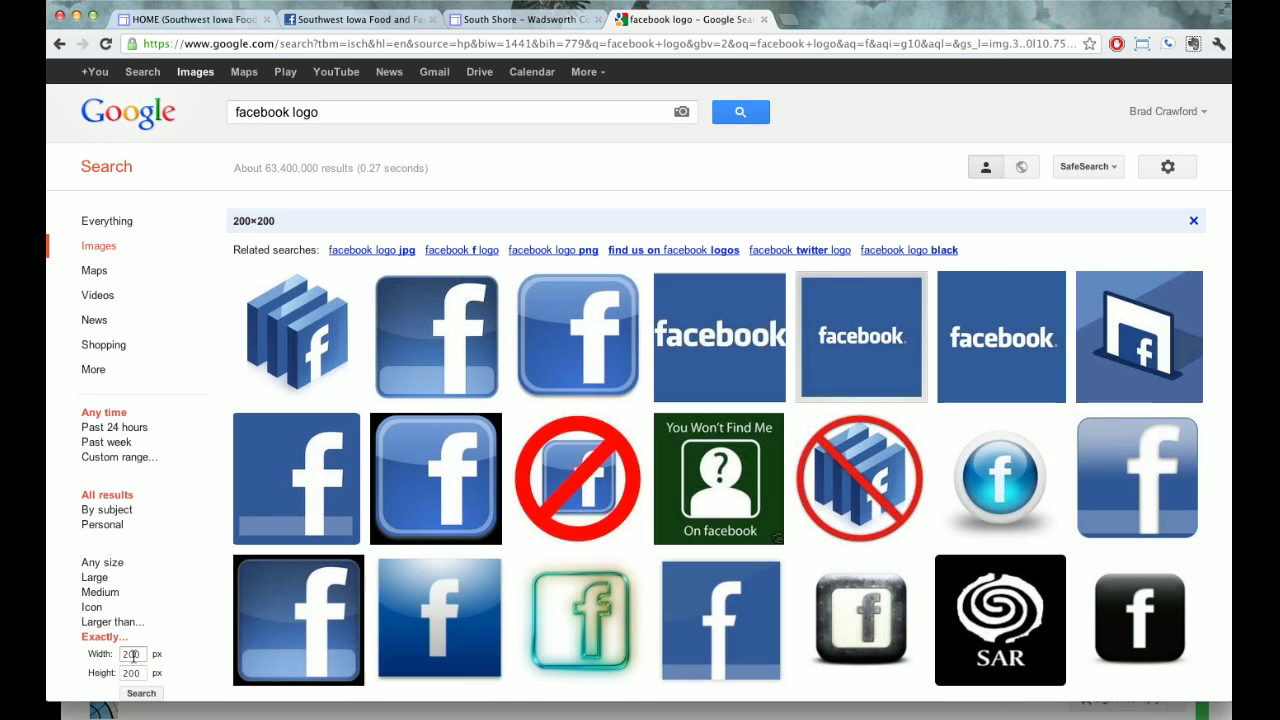
# - Save the third result's blue Facebook logo to Downloads as Facebook-Logo-200x200.png
pyautogui.moveTo(566, 332)
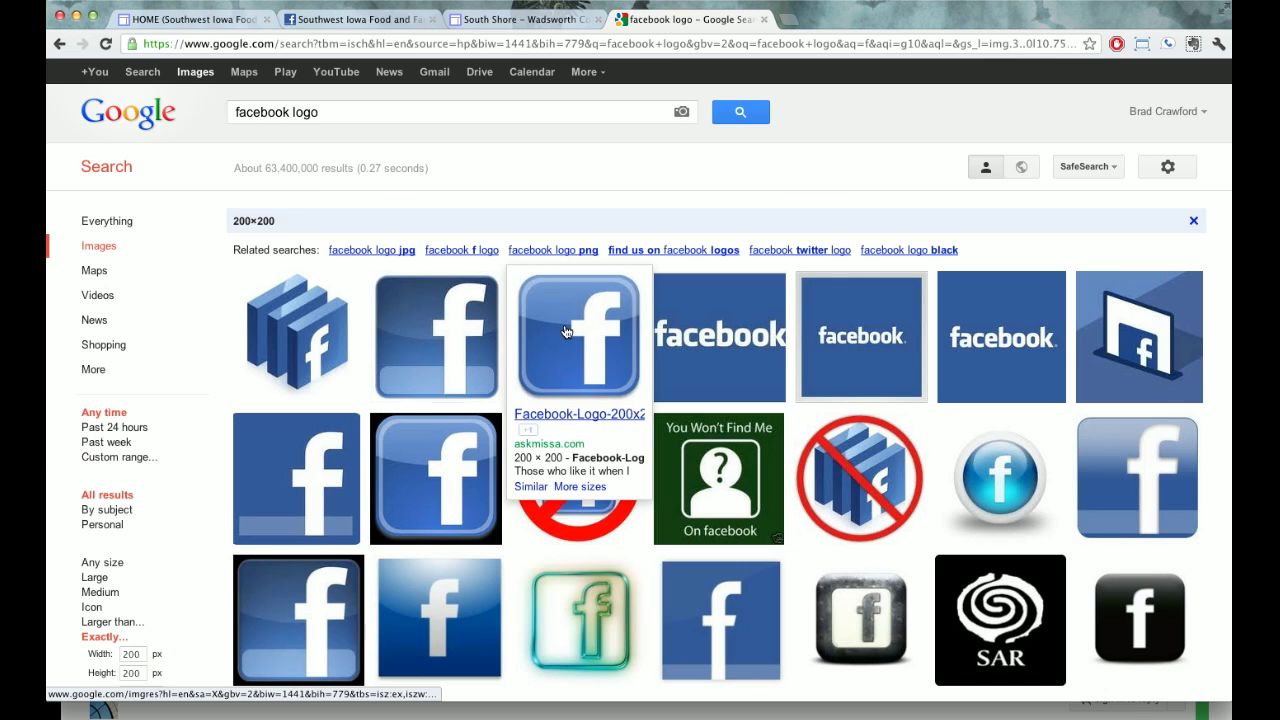
pyautogui.click(551, 418)
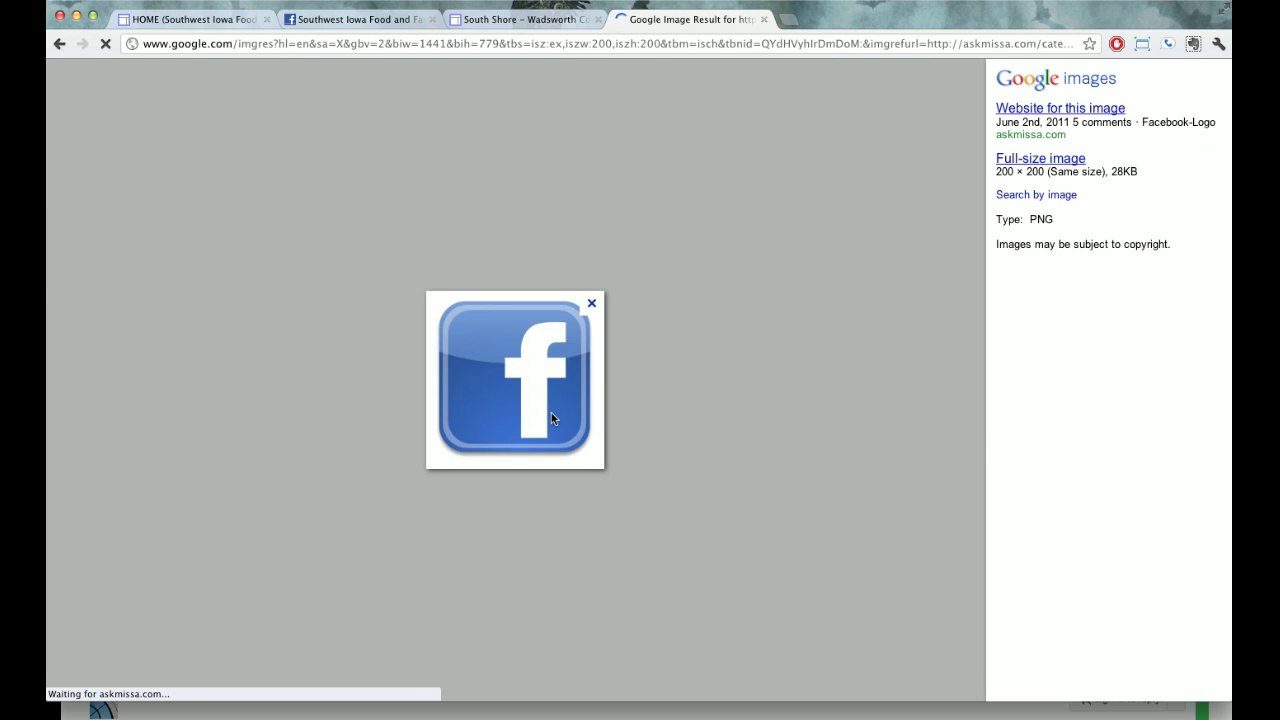
pyautogui.rightClick(536, 367)
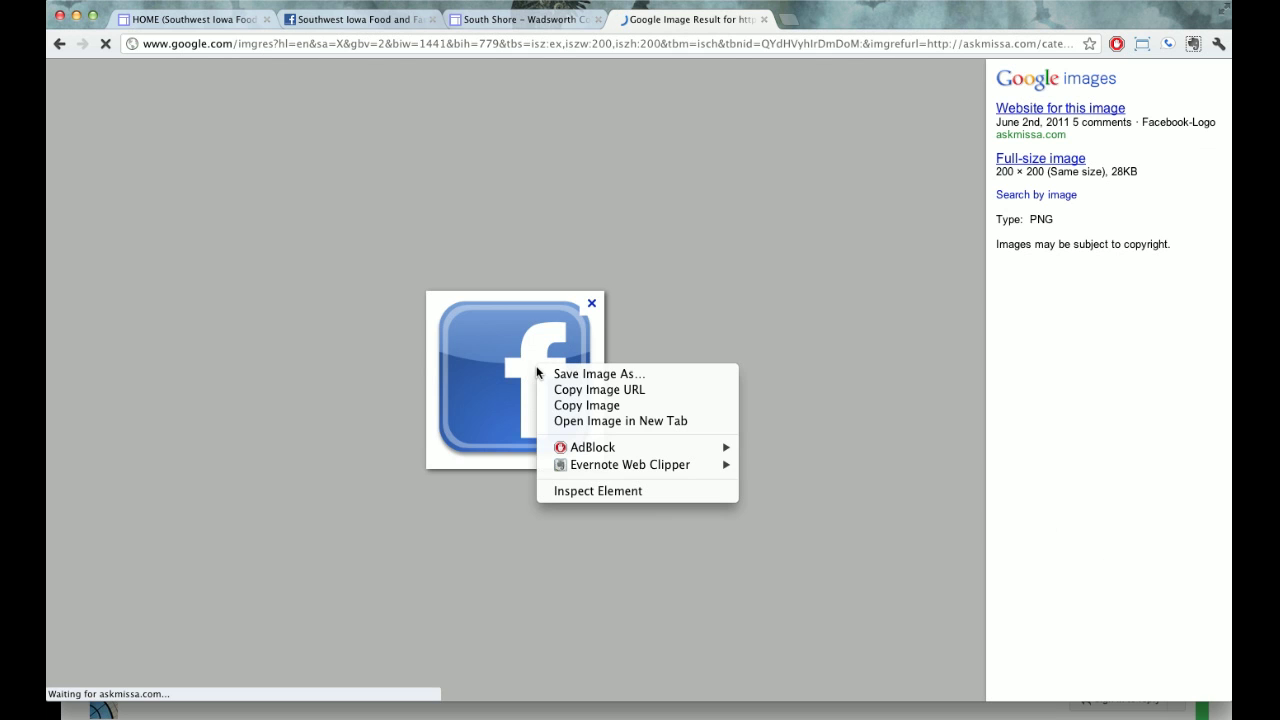
pyautogui.click(563, 377)
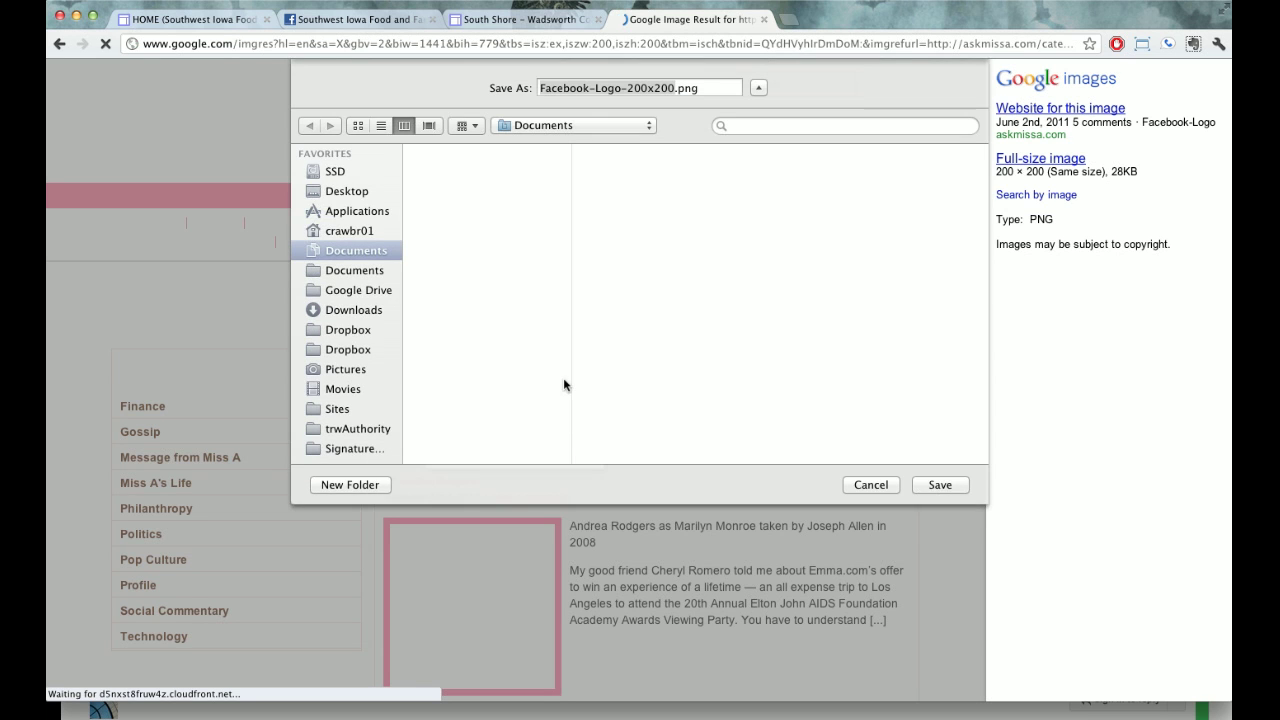
pyautogui.click(937, 486)
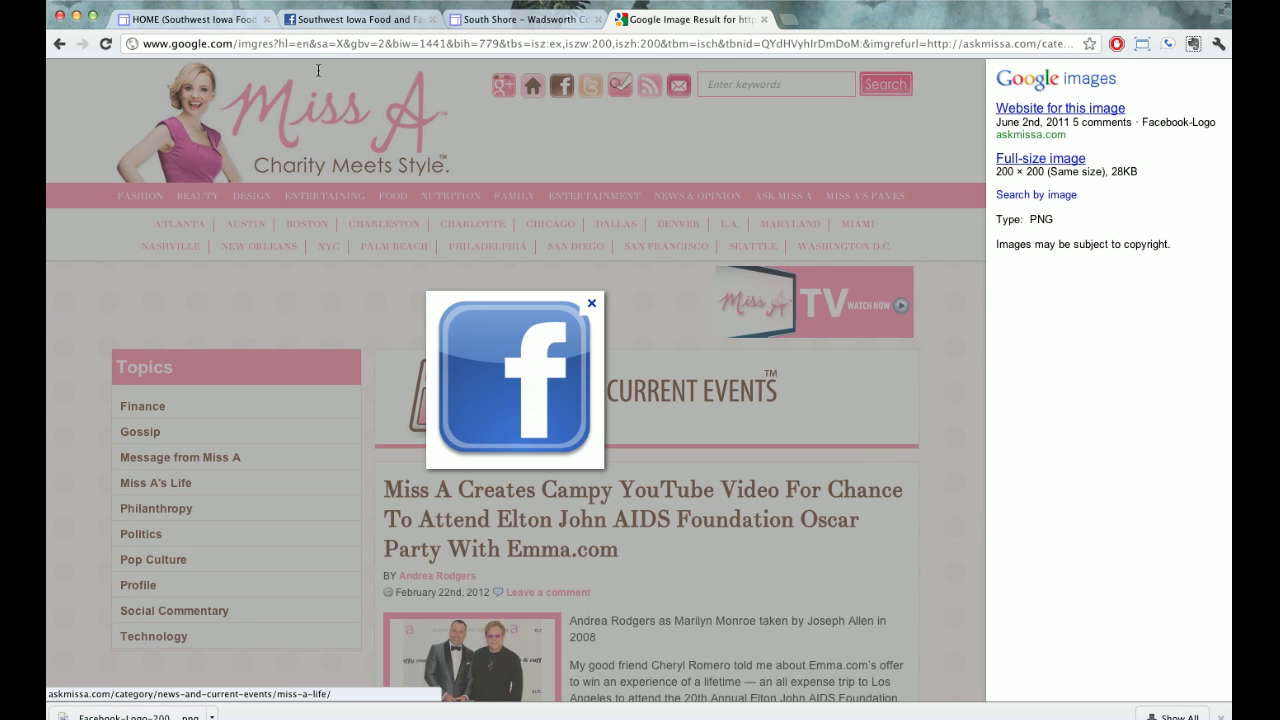
# - Switch to the SWIFFI home page and put it into edit mode
pyautogui.click(205, 24)
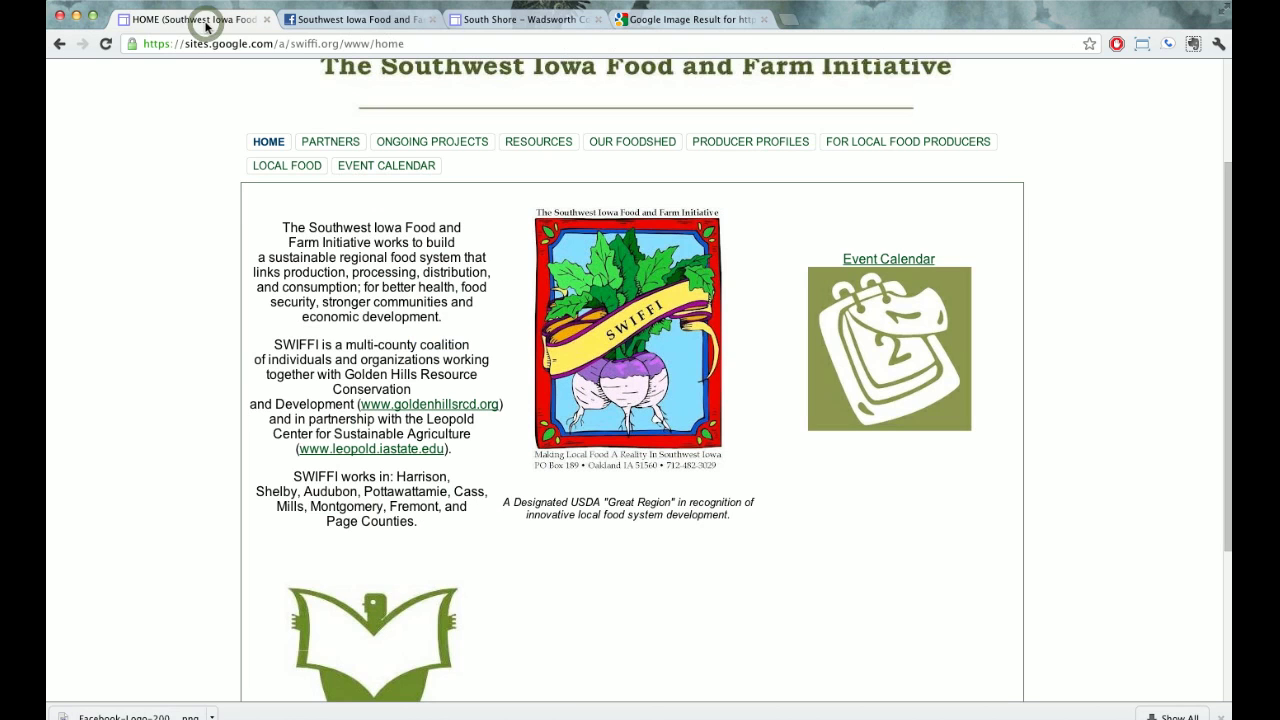
pyautogui.scroll(2, 1084, 324)
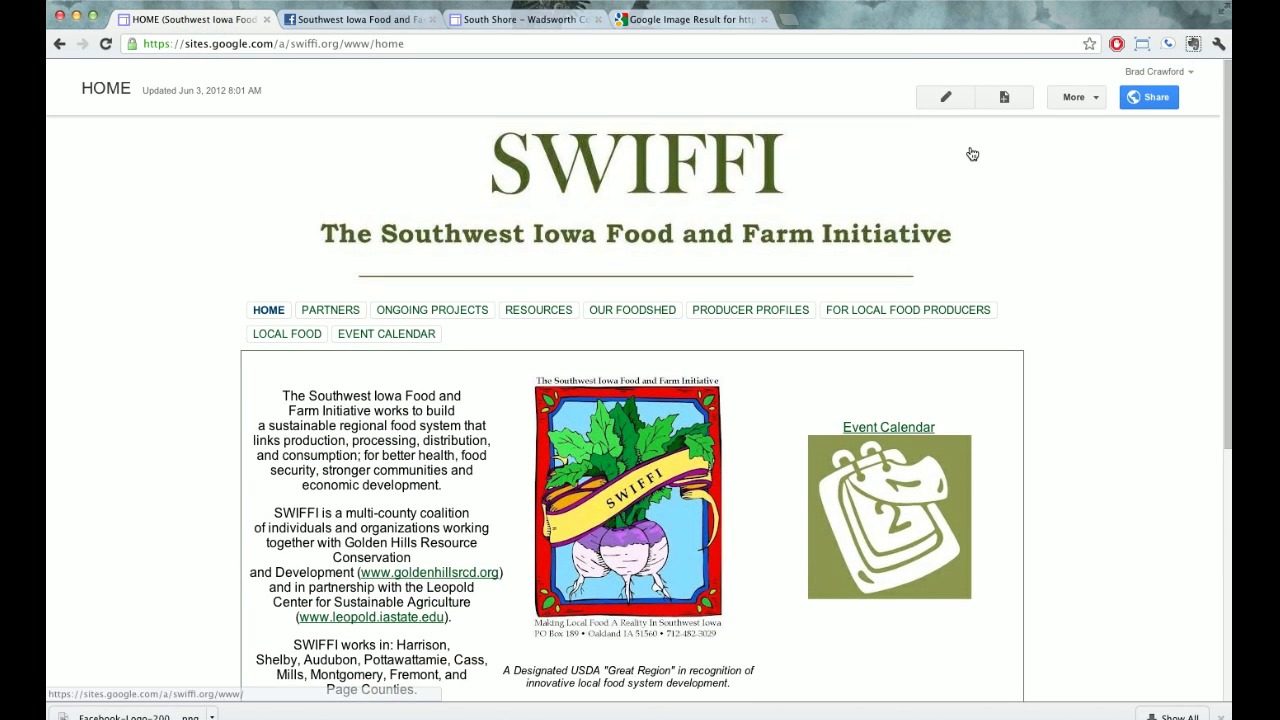
pyautogui.scroll(-5, 618, 528)
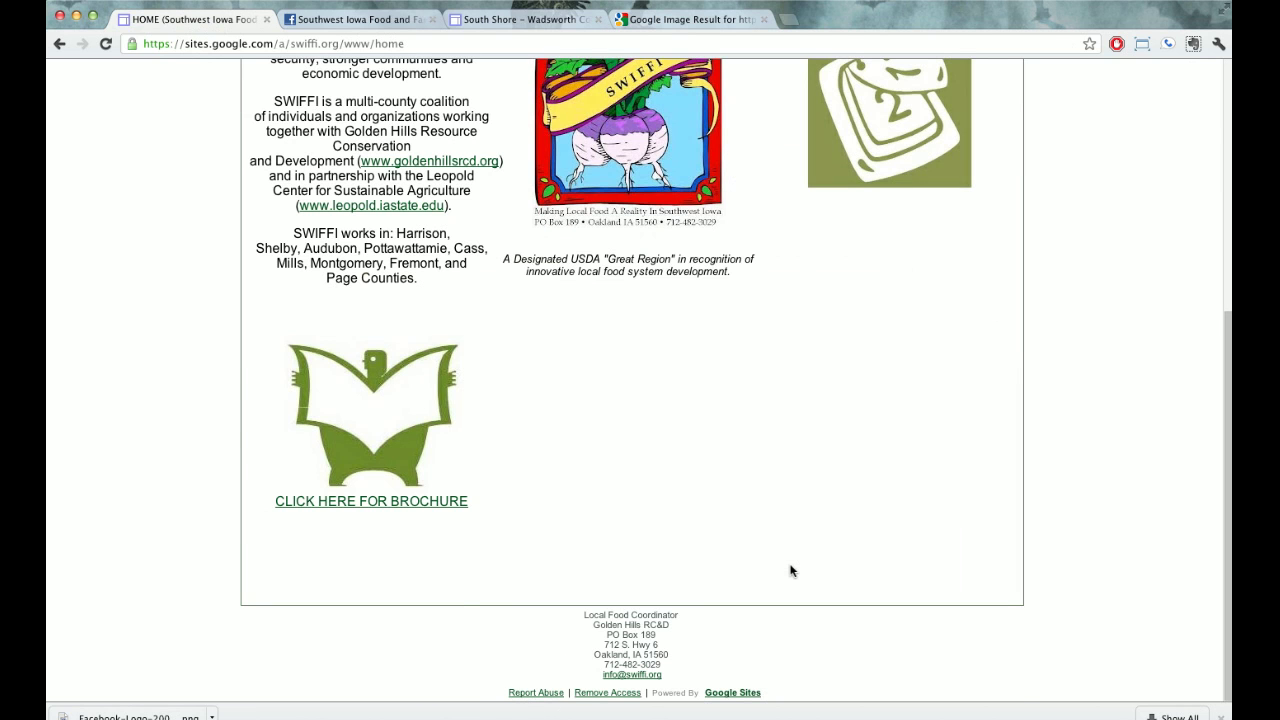
pyautogui.scroll(5, 790, 571)
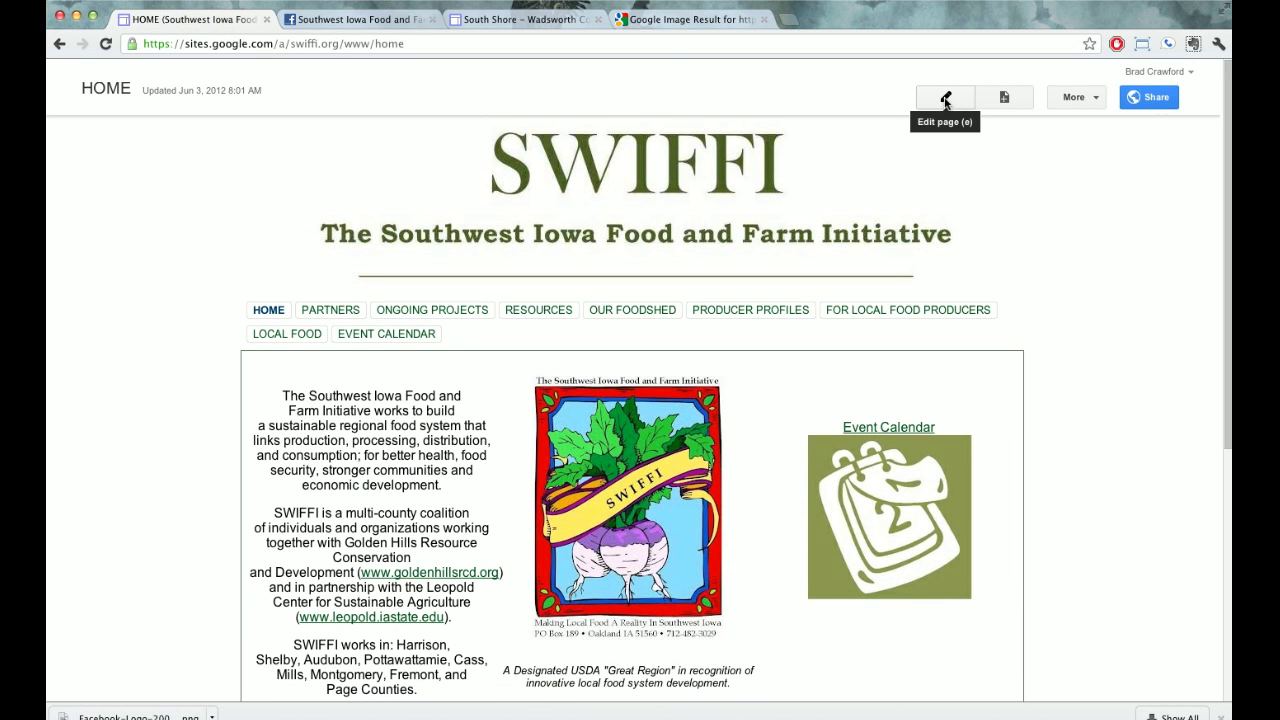
pyautogui.click(945, 99)
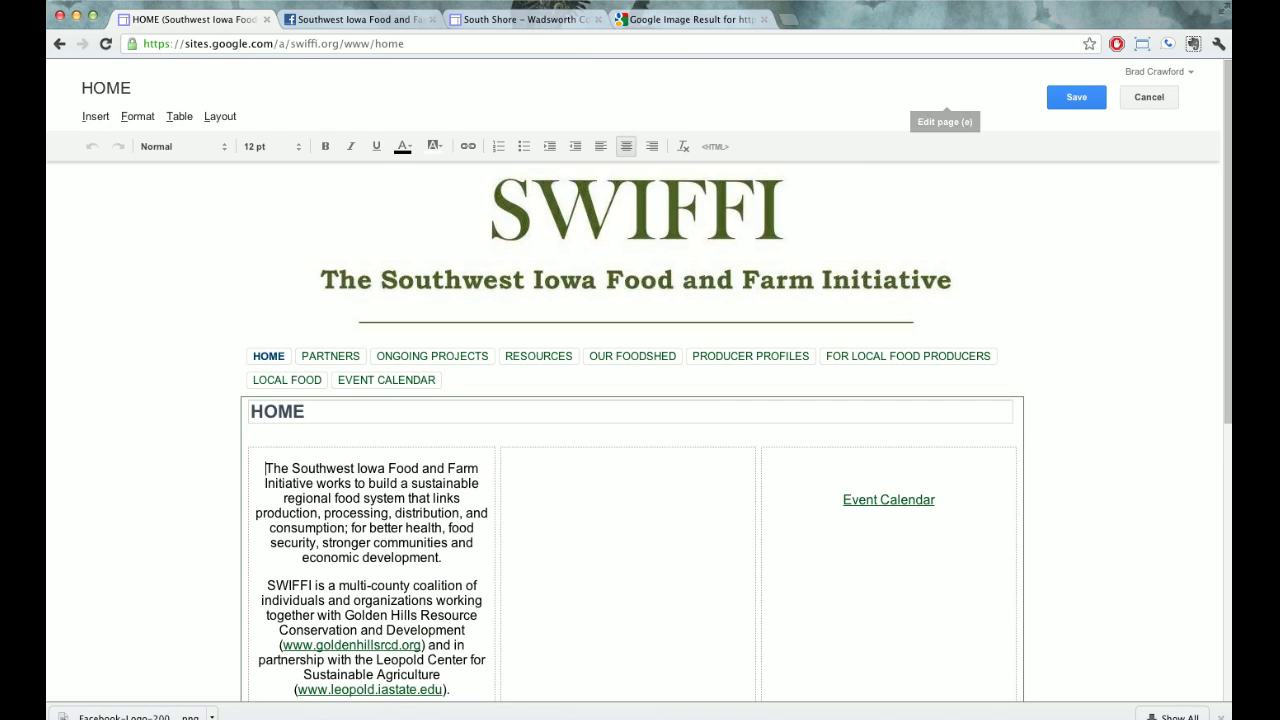
# - Place the cursor in the right cell below the calendar image
pyautogui.scroll(-2, 963, 260)
pyautogui.scroll(-2, 964, 256)
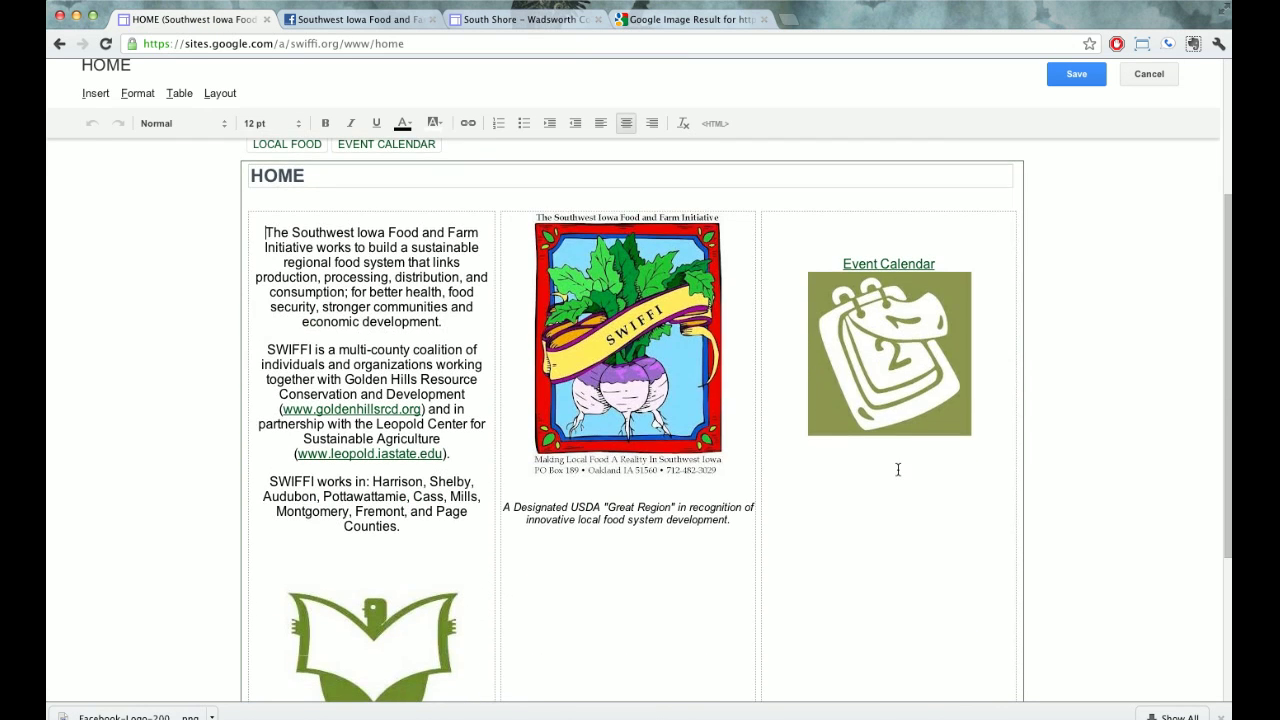
pyautogui.click(896, 469)
pyautogui.click(95, 93)
# - Upload Facebook-Logo-200x200.png from Downloads as an image with alt text 'SWIFFI on Facebook'
pyautogui.click(130, 145)
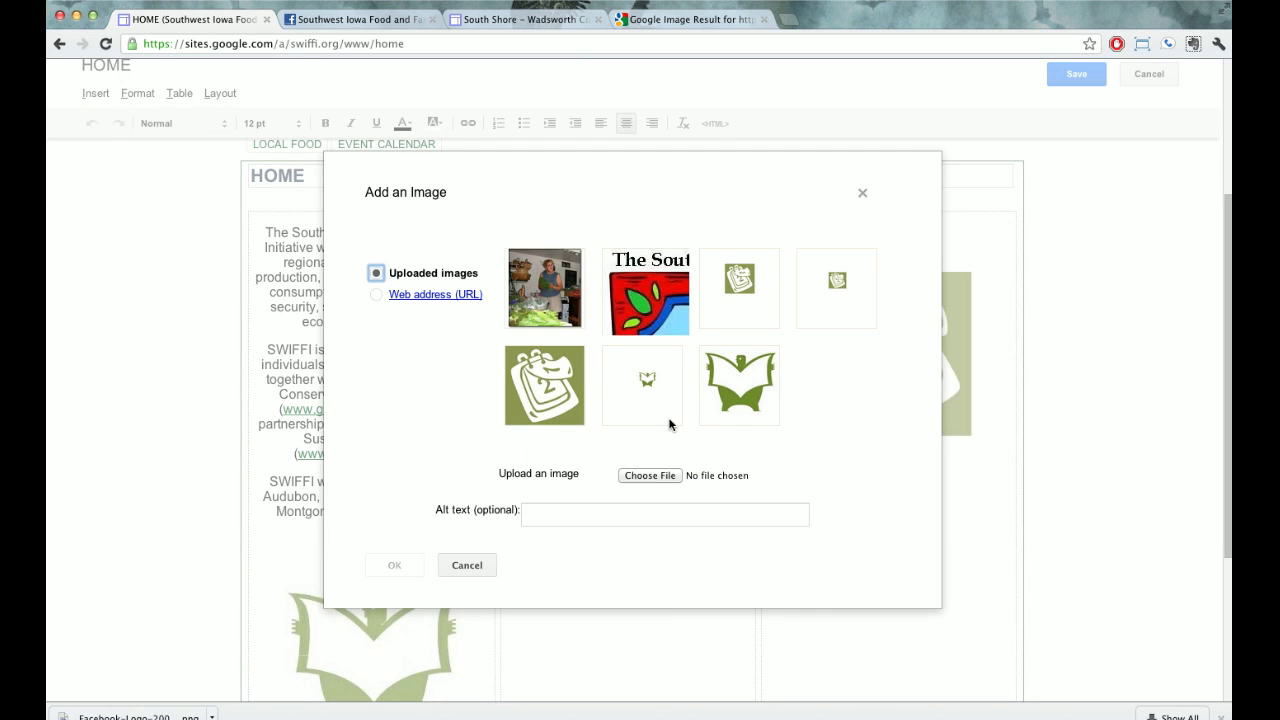
pyautogui.click(651, 476)
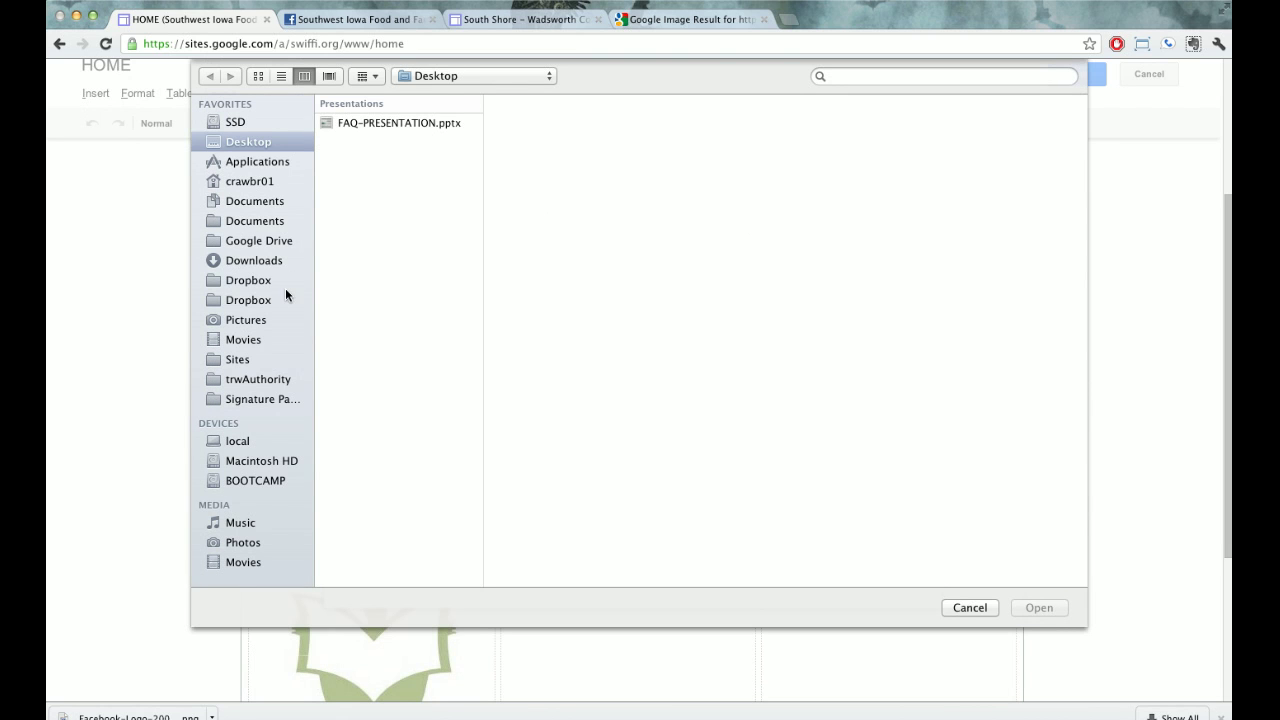
pyautogui.click(268, 262)
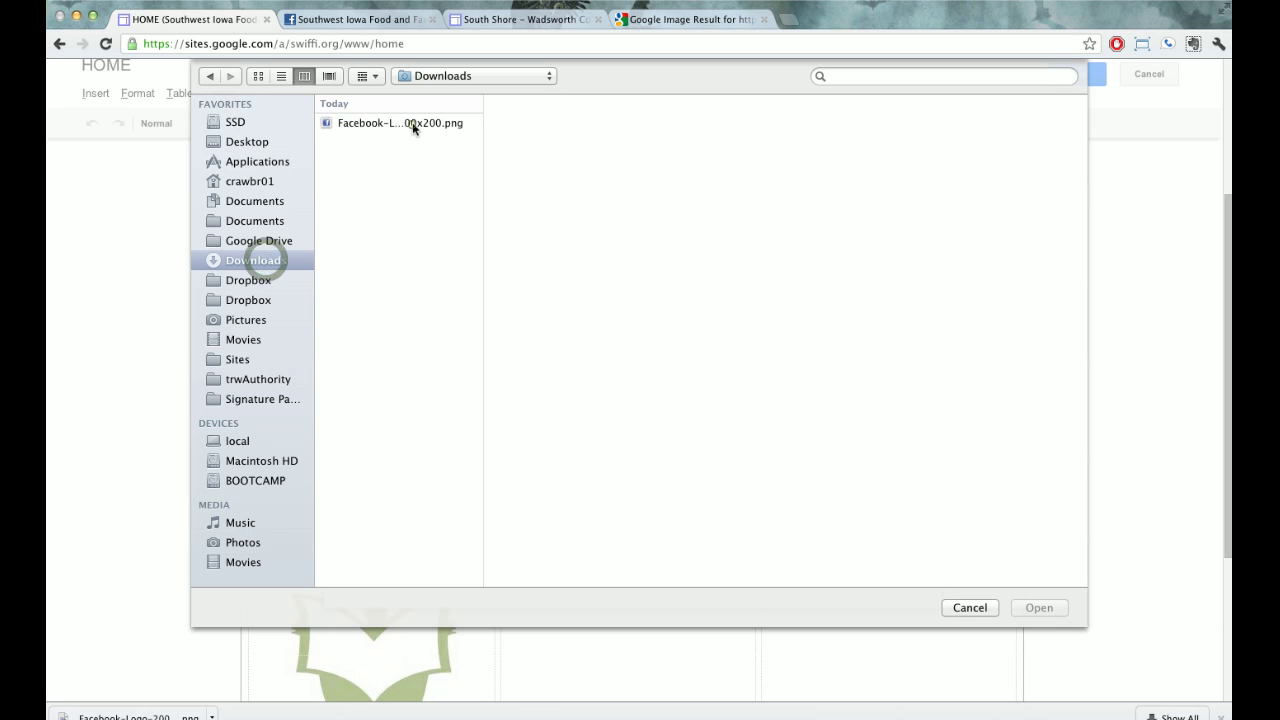
pyautogui.click(411, 123)
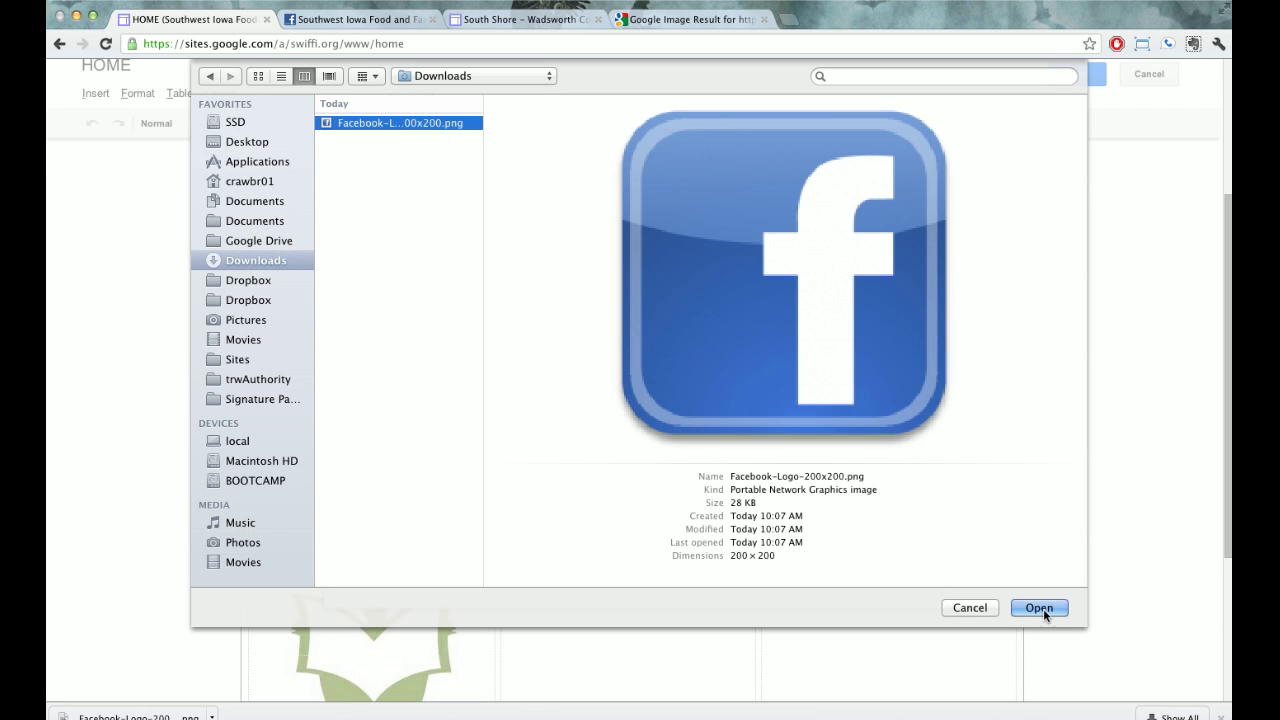
pyautogui.click(1040, 608)
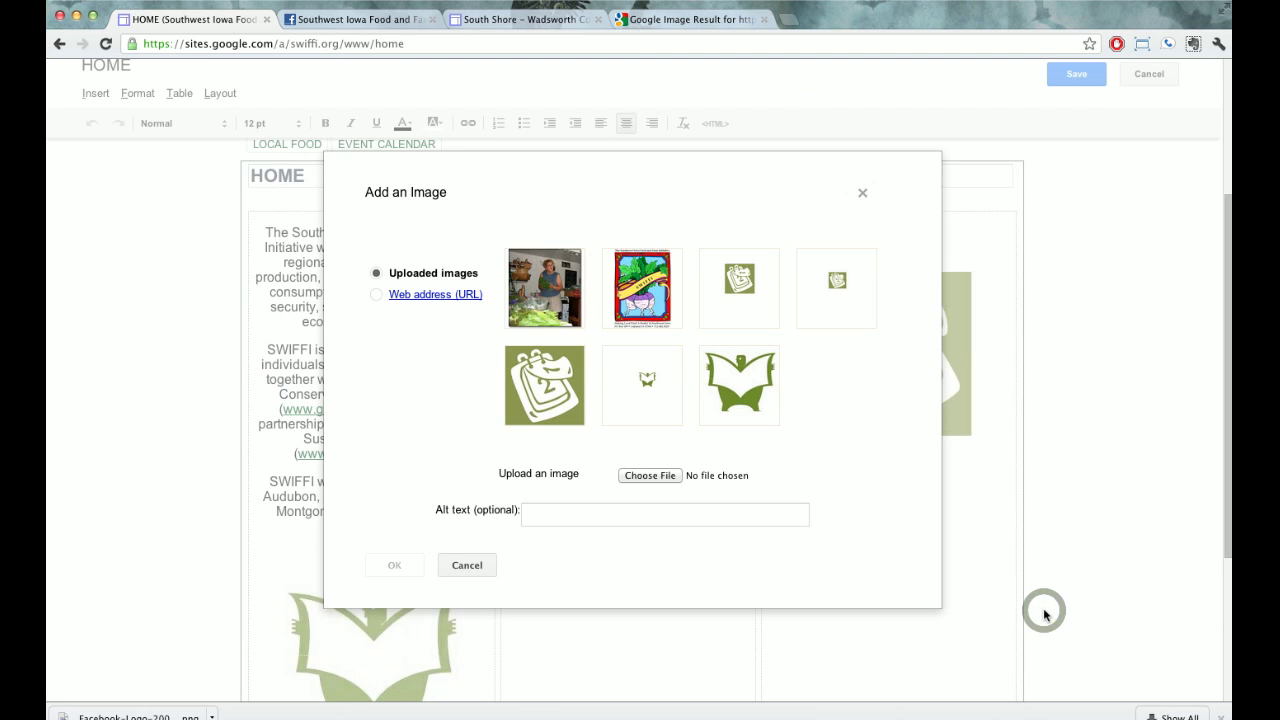
pyautogui.click(600, 518)
pyautogui.write('SW')
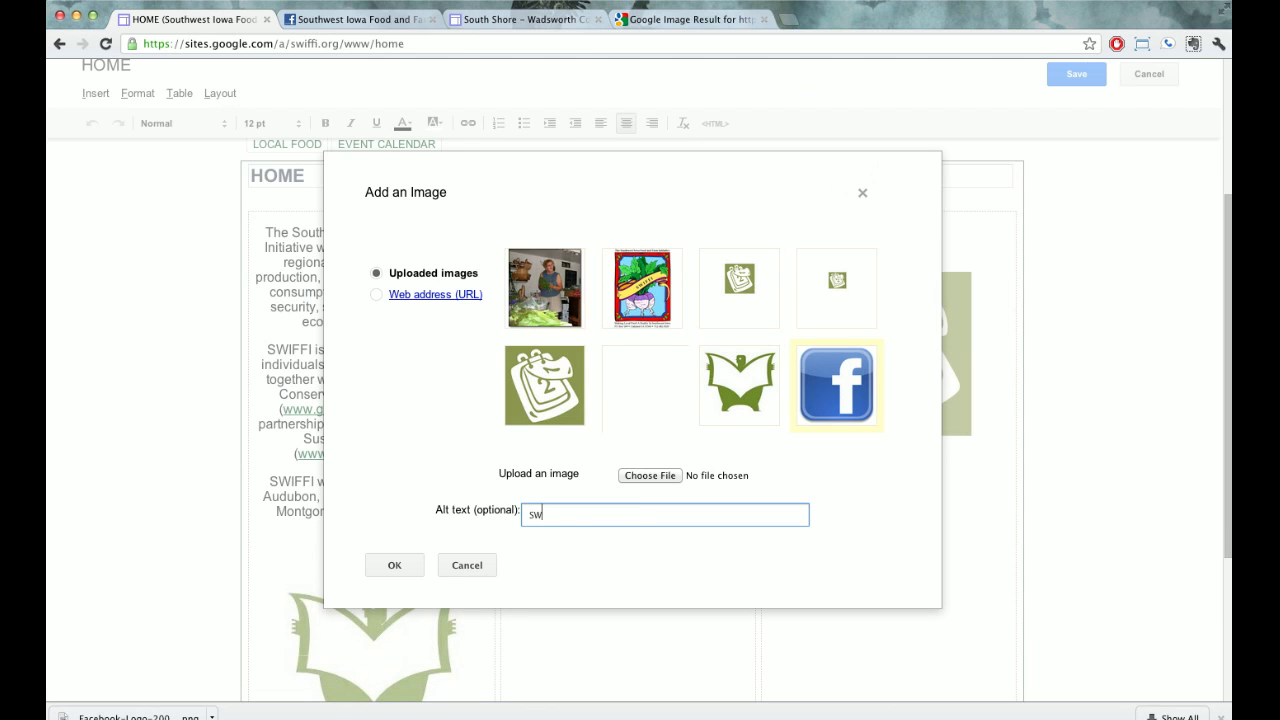
pyautogui.write('IFFI on Facebook')
pyautogui.click(397, 566)
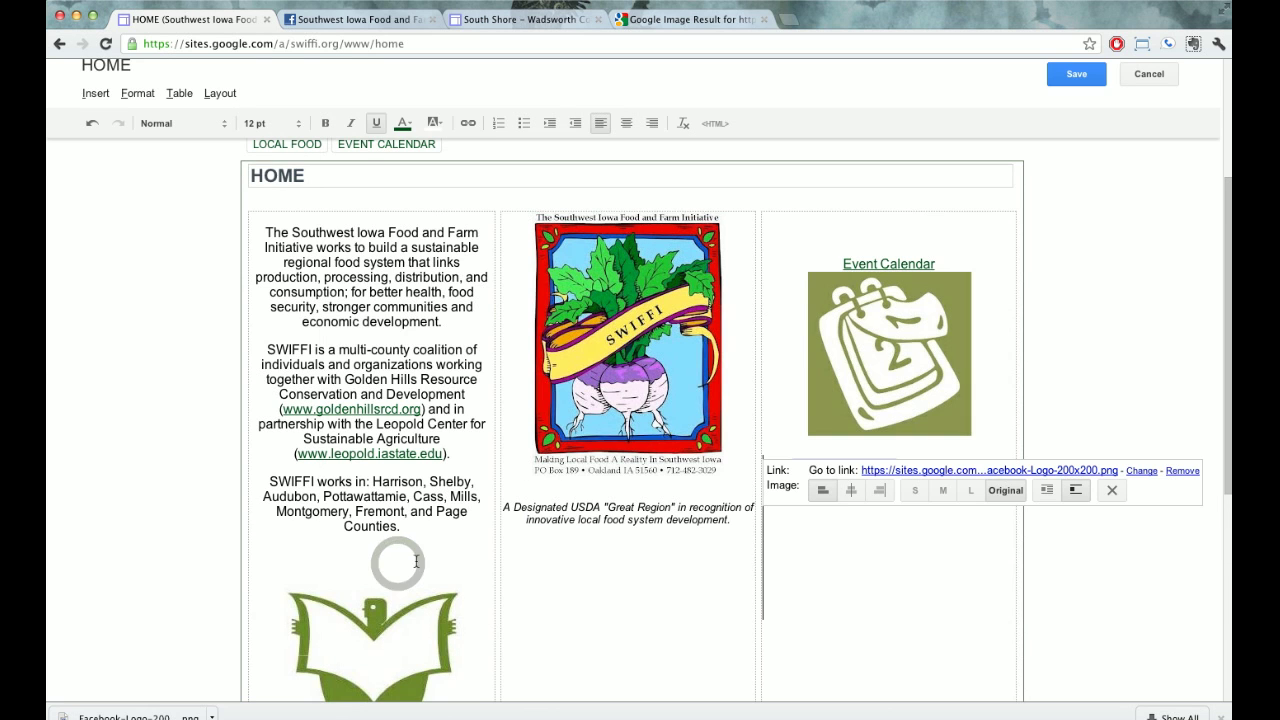
# - Center the Facebook logo and open its Create Link settings
pyautogui.click(850, 490)
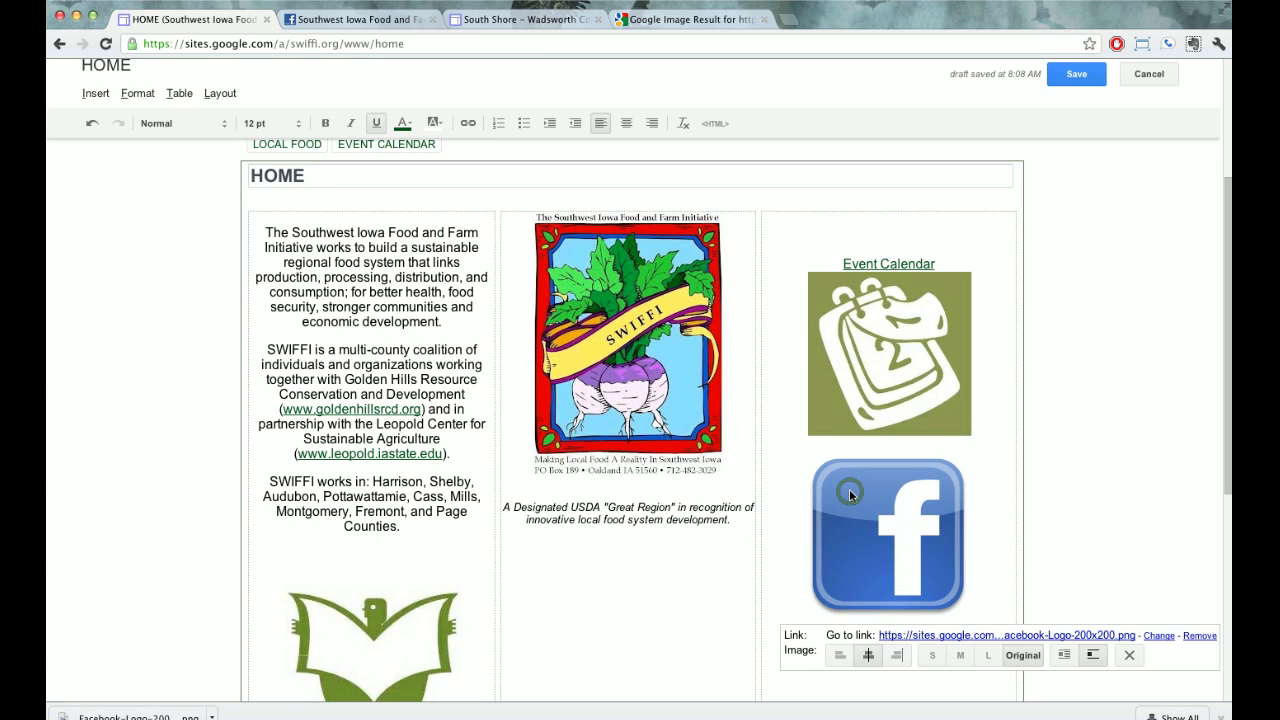
pyautogui.click(1160, 637)
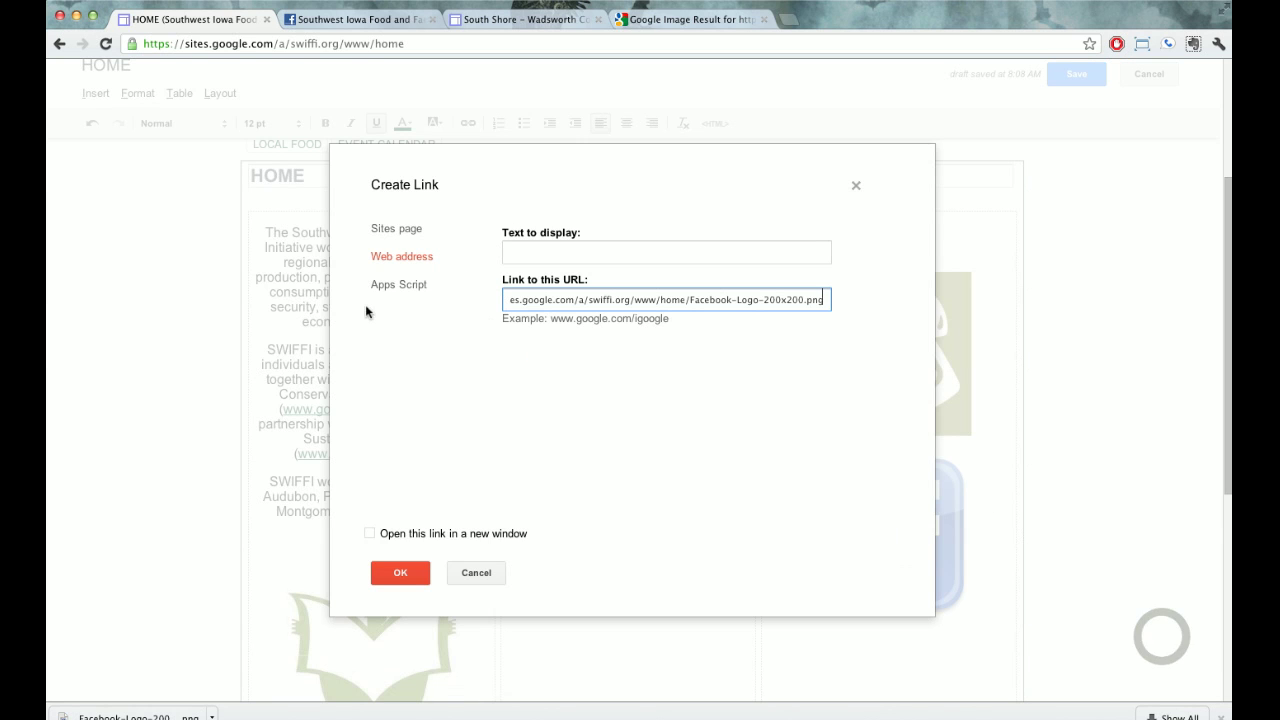
# - Log in to Facebook, return to the SWIFFI page, and copy its web address
pyautogui.click(352, 22)
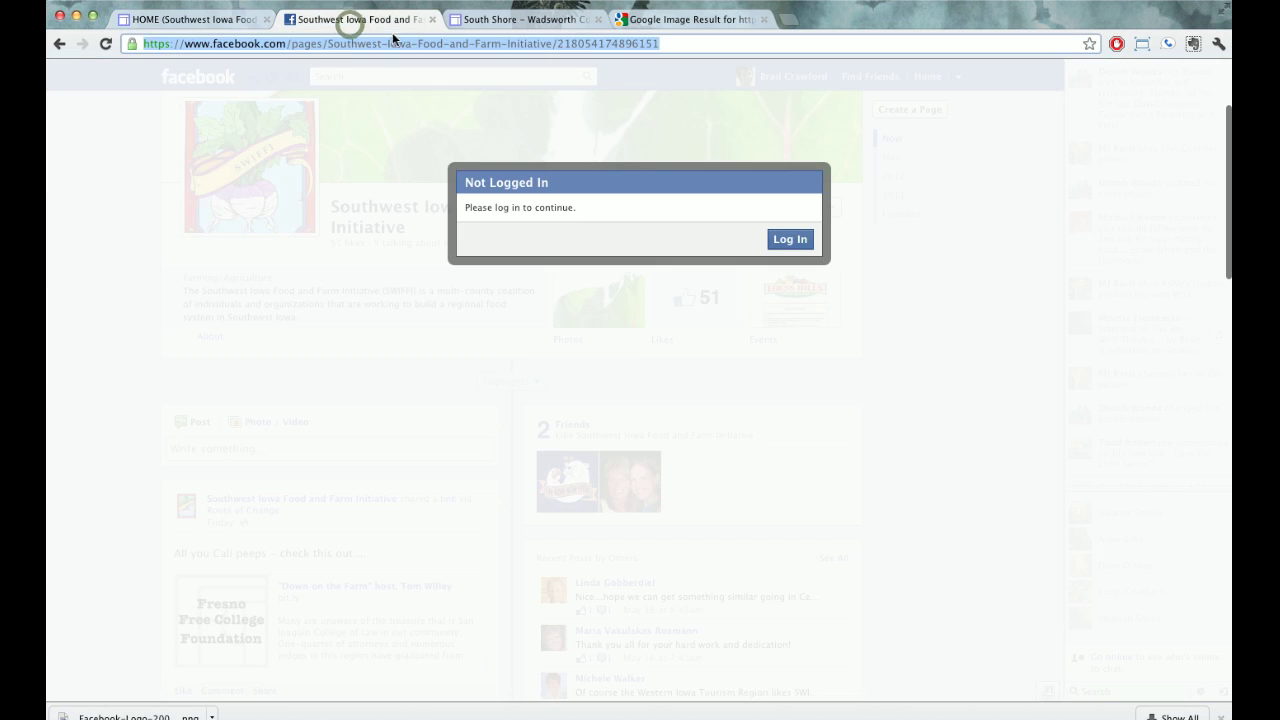
pyautogui.click(797, 240)
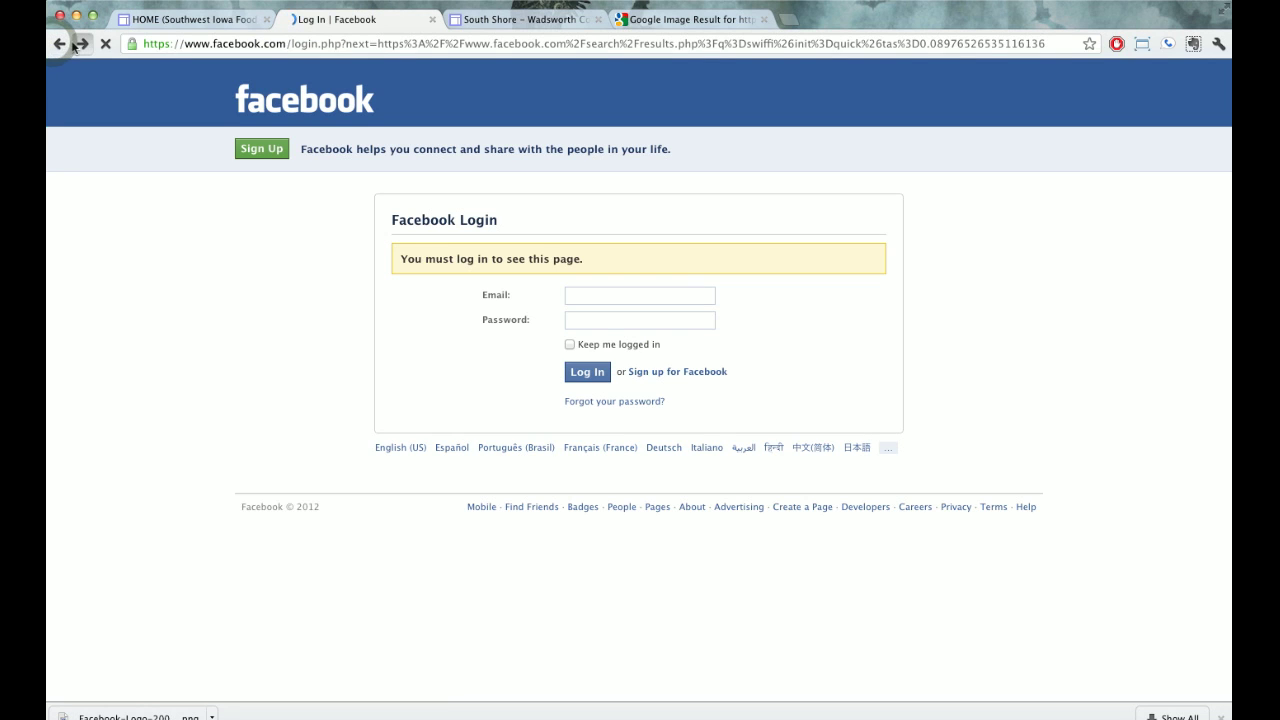
pyautogui.click(78, 45)
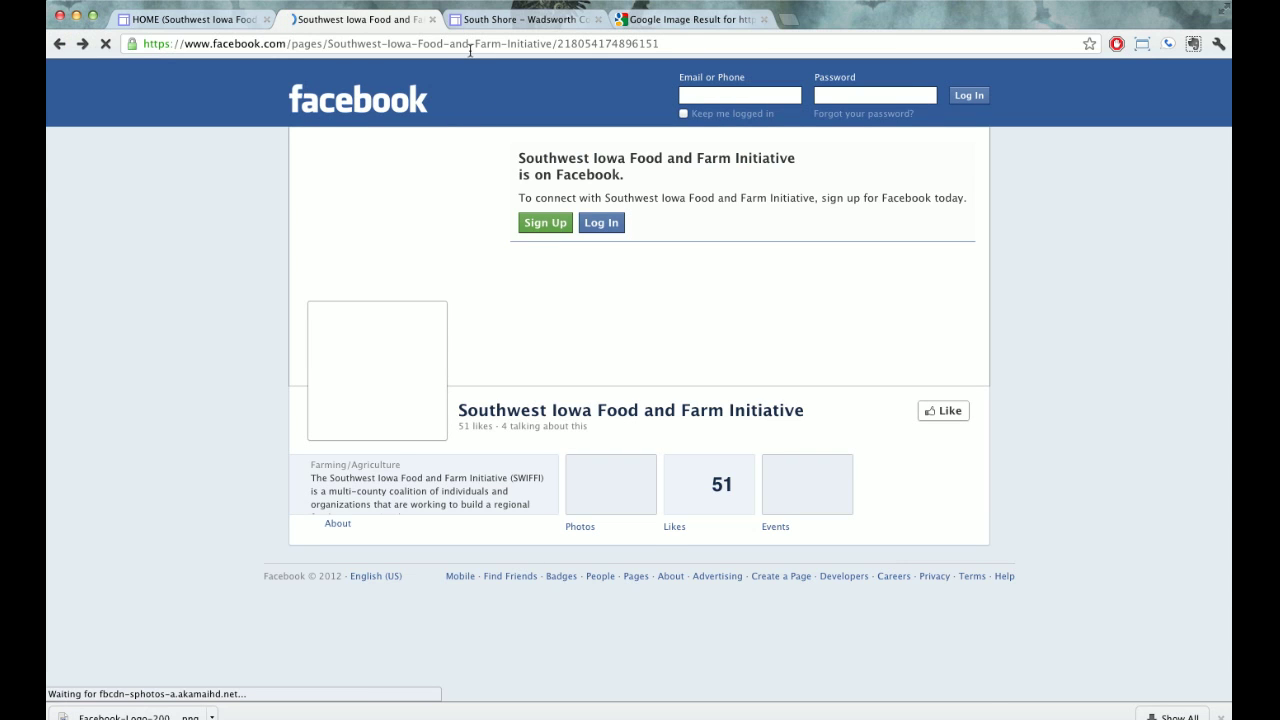
pyautogui.click(474, 44)
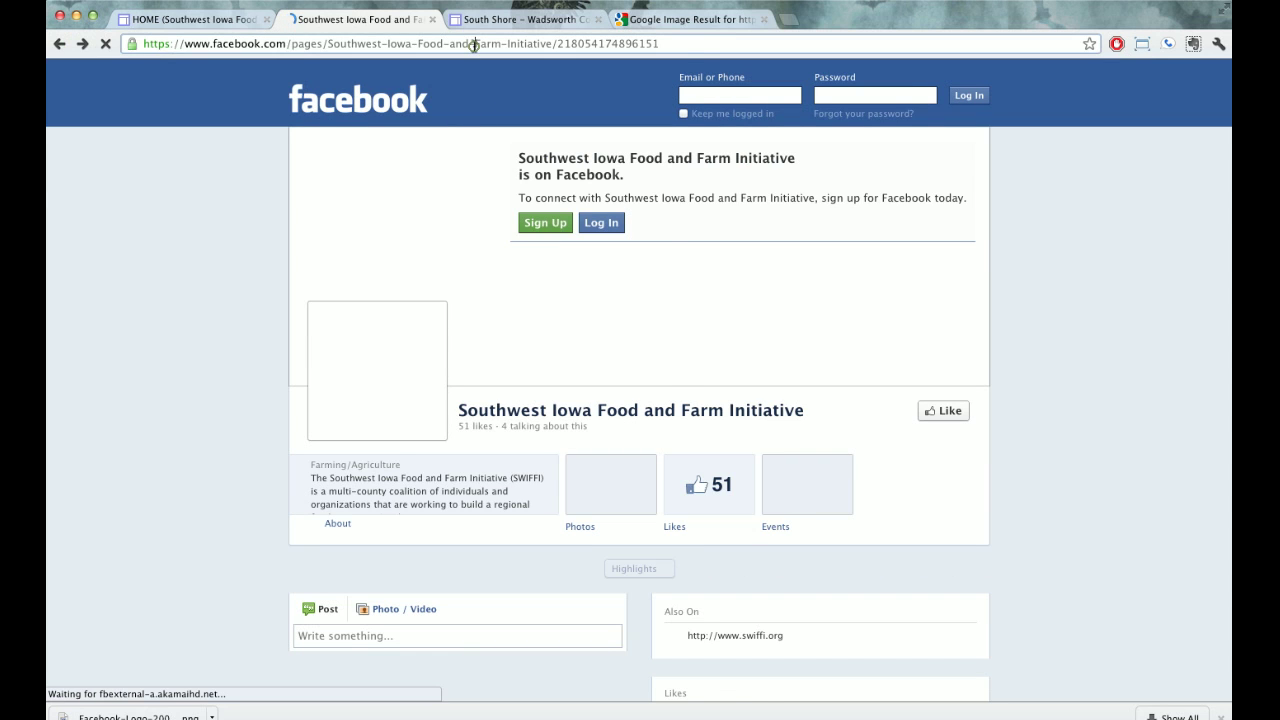
pyautogui.rightClick(474, 44)
pyautogui.click(495, 72)
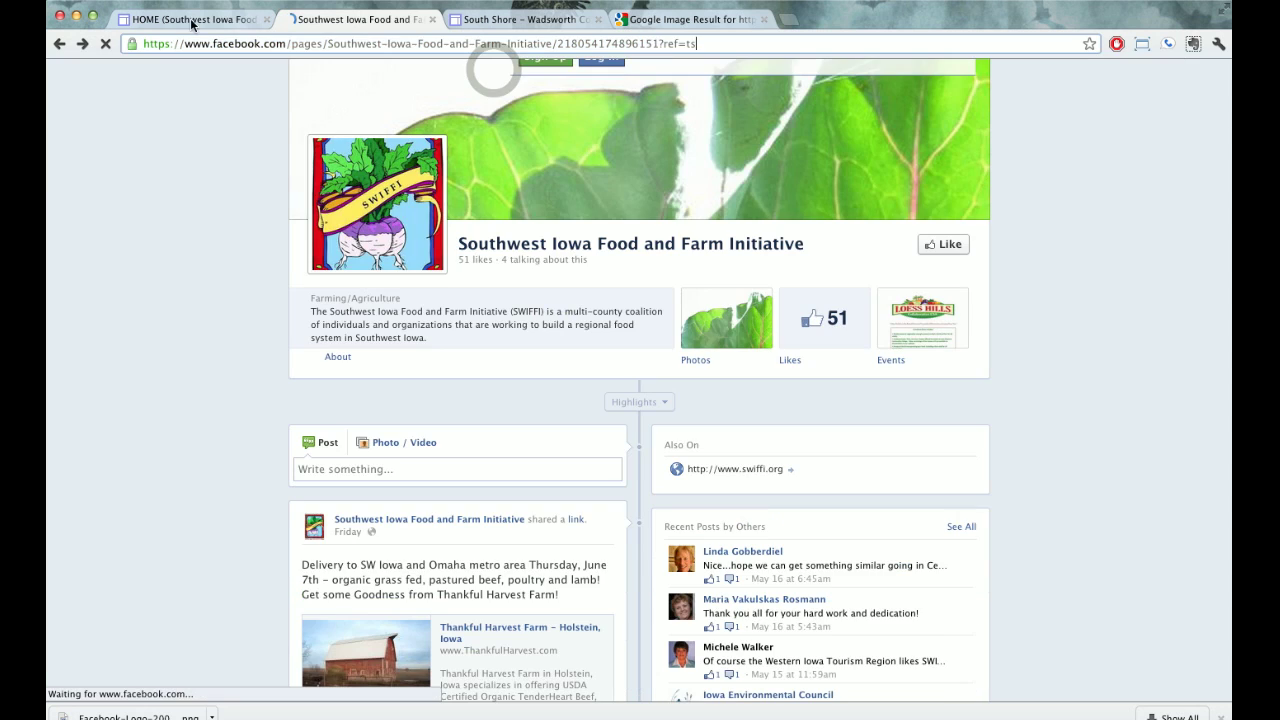
pyautogui.click(191, 24)
# - Replace the logo's link URL with the copied SWIFFI Facebook page address
pyautogui.click(705, 297)
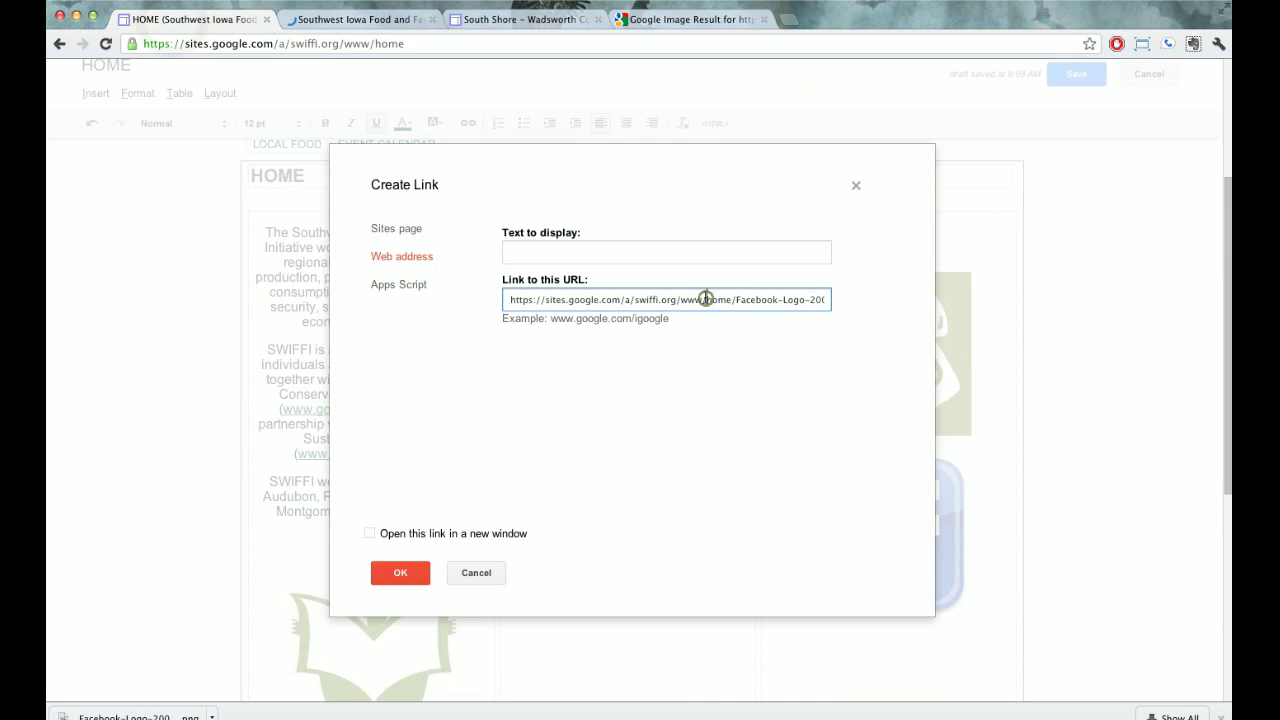
pyautogui.press('super+a')
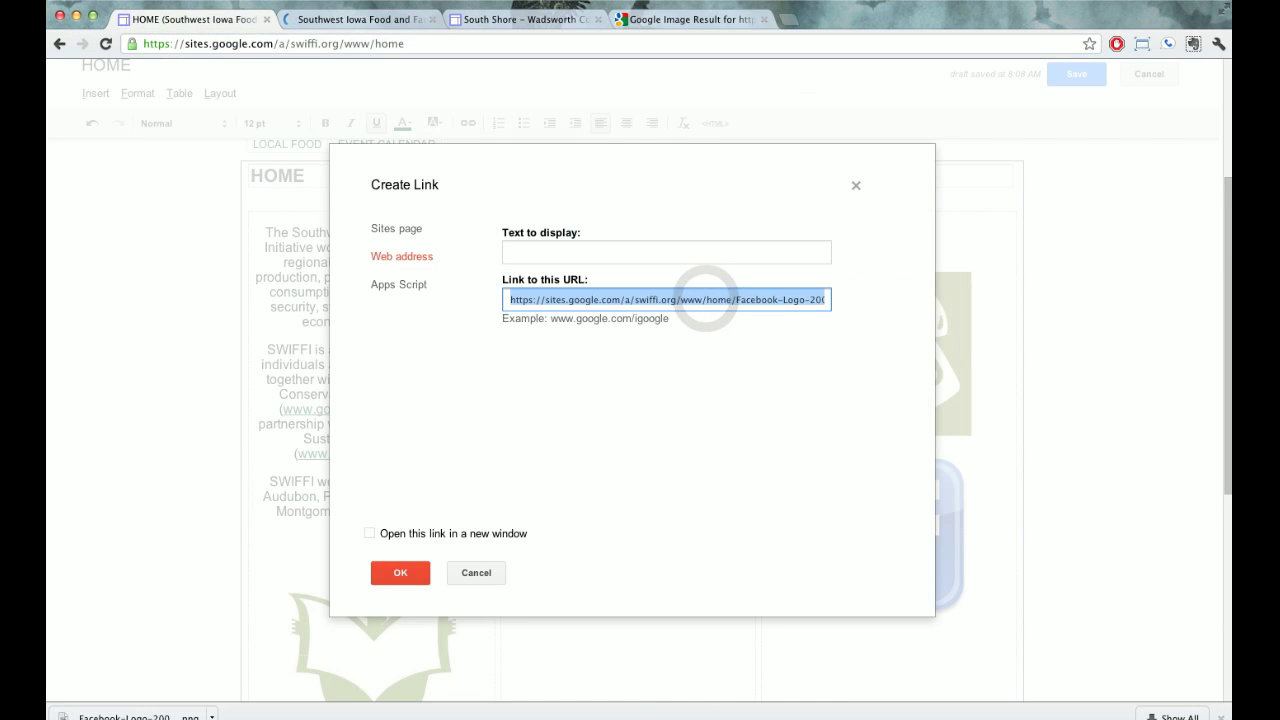
pyautogui.press('super+v')
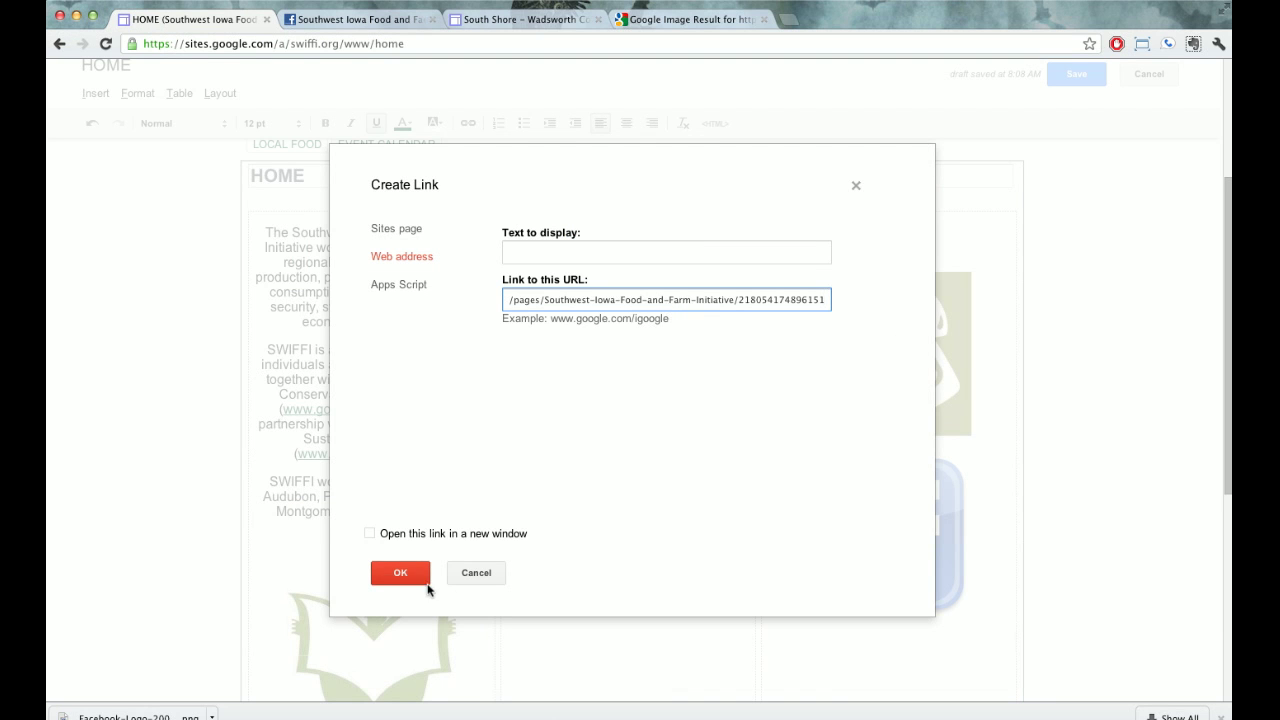
pyautogui.click(398, 572)
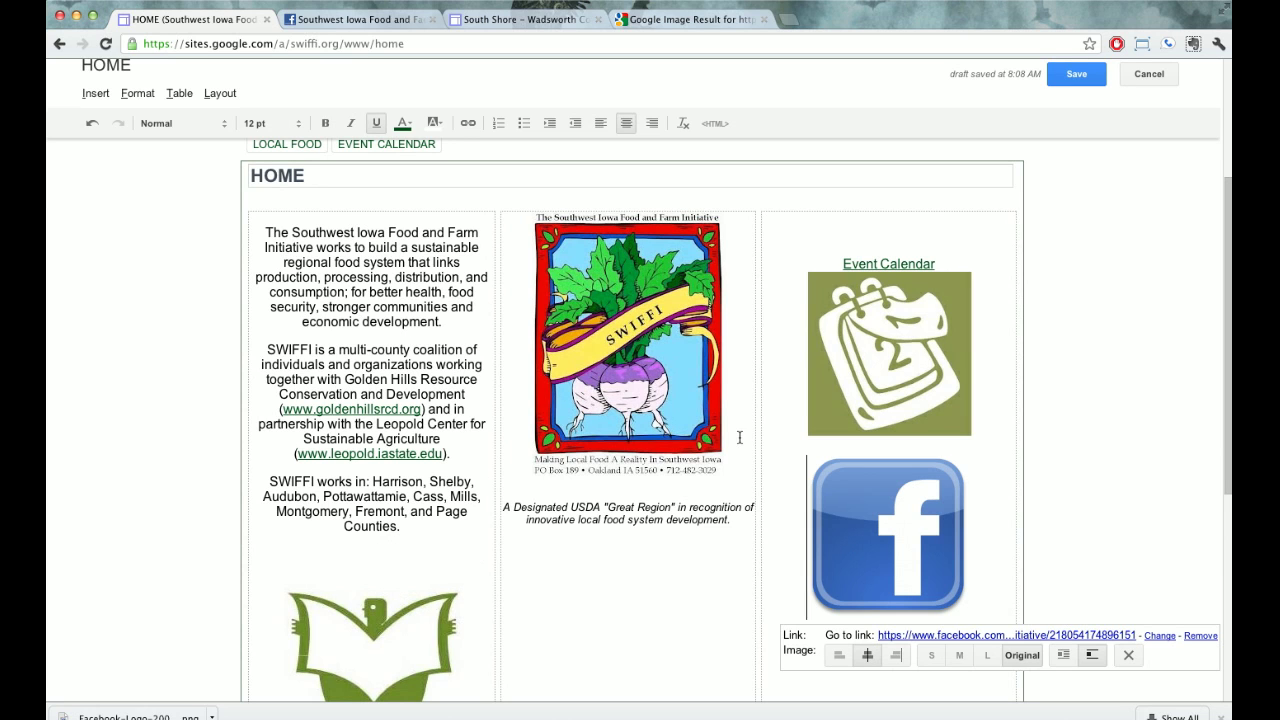
# - Save the SWIFFI home page and confirm the Facebook logo loads the SWIFFI Facebook page
pyautogui.click(1067, 75)
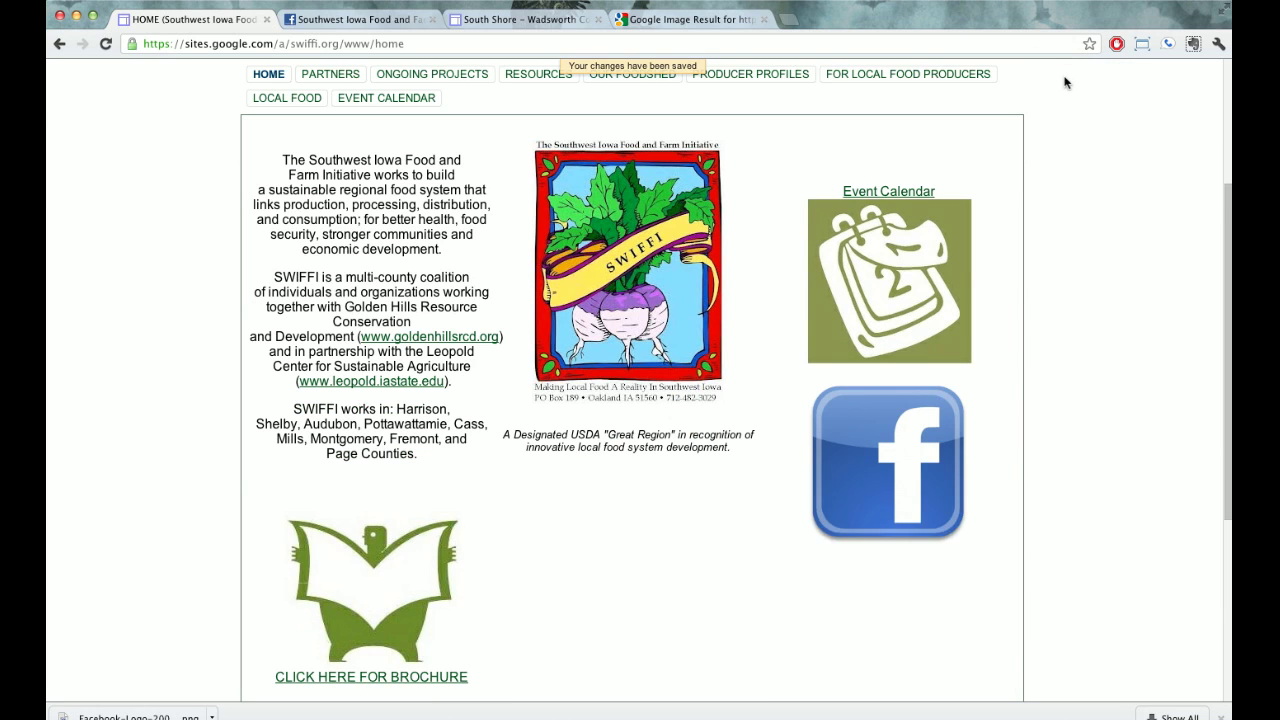
pyautogui.click(901, 443)
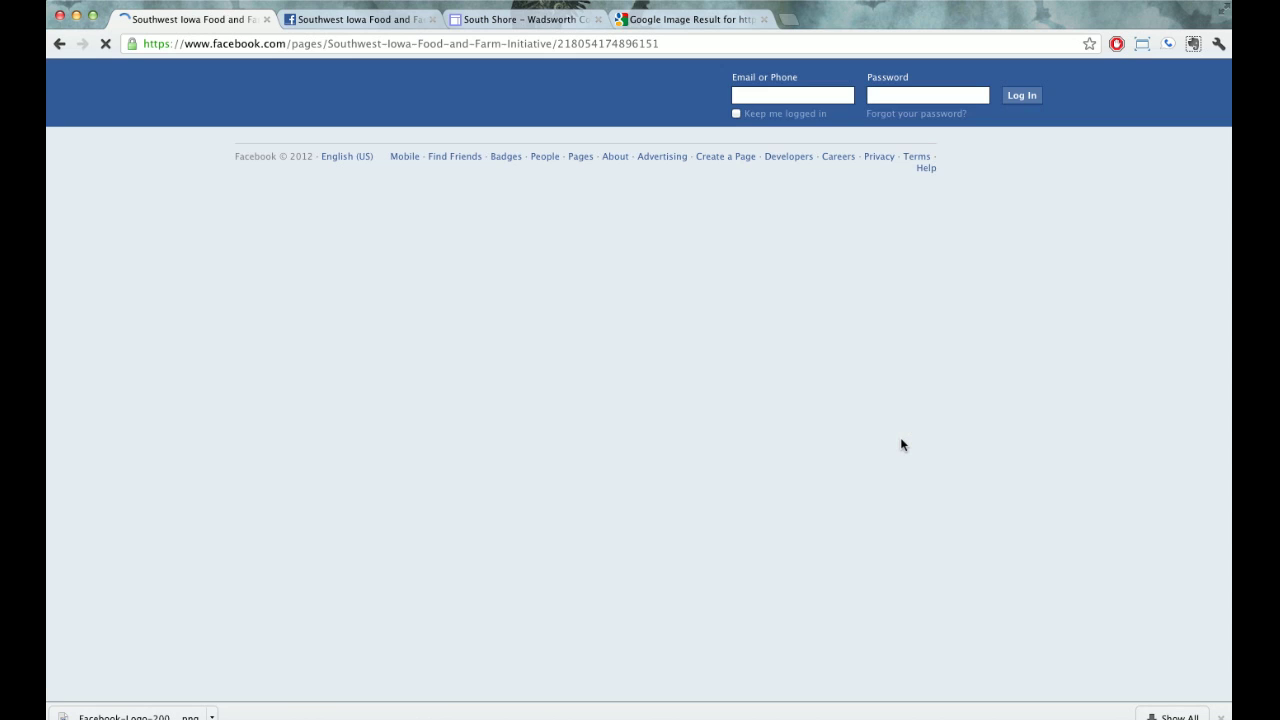